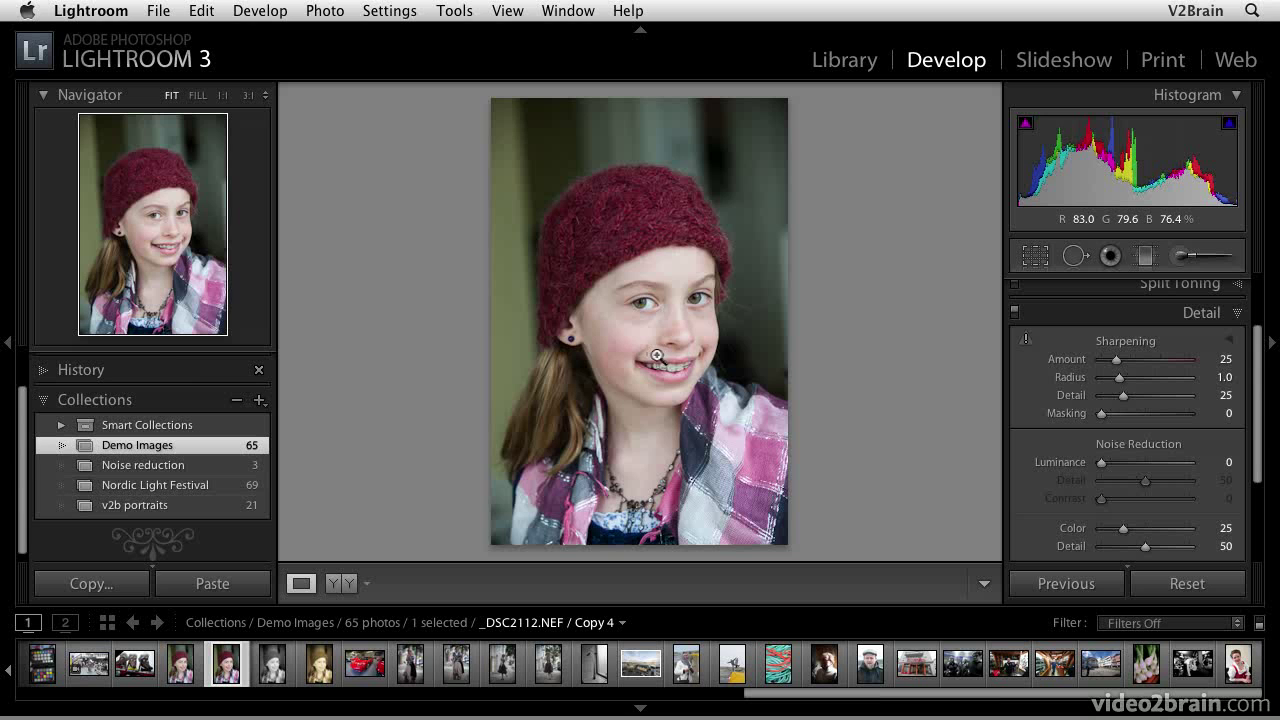
# Test the sharpening Amount at 150 and the Radius at its maximum on the girl's eye, restoring each default.
pyautogui.click(689, 310)
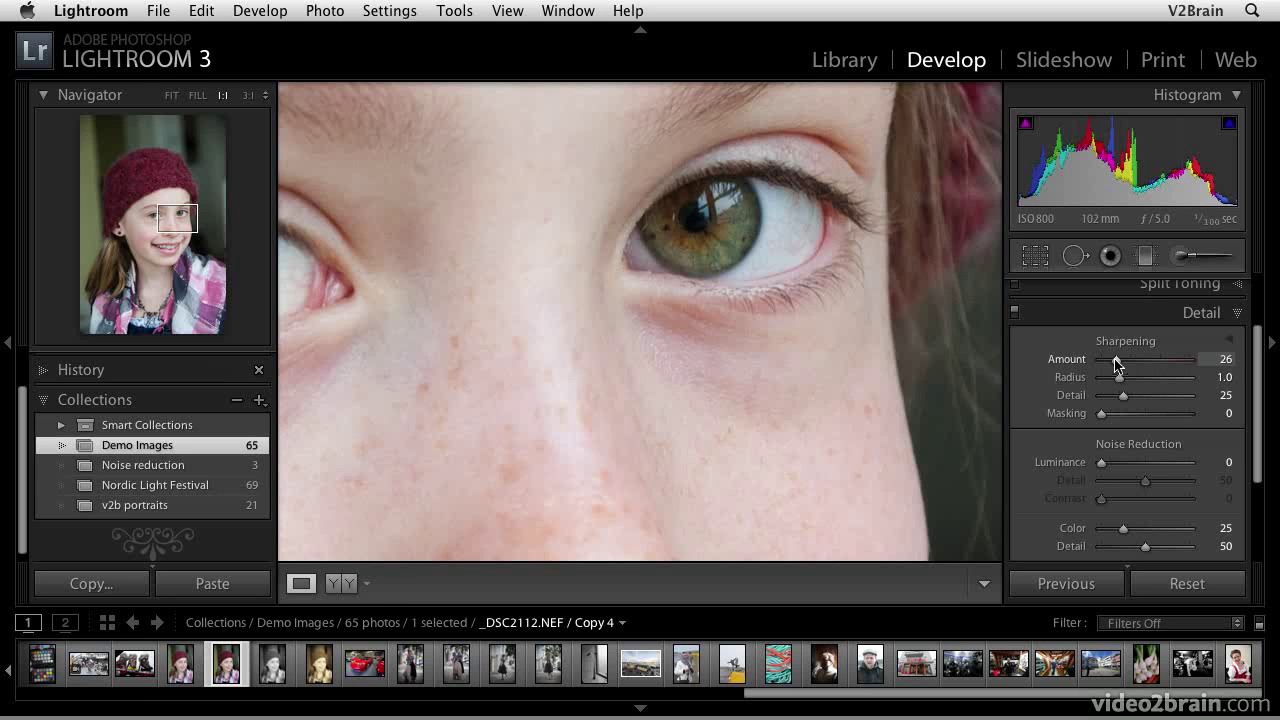
pyautogui.moveTo(1117, 364); pyautogui.dragTo(1193, 364)
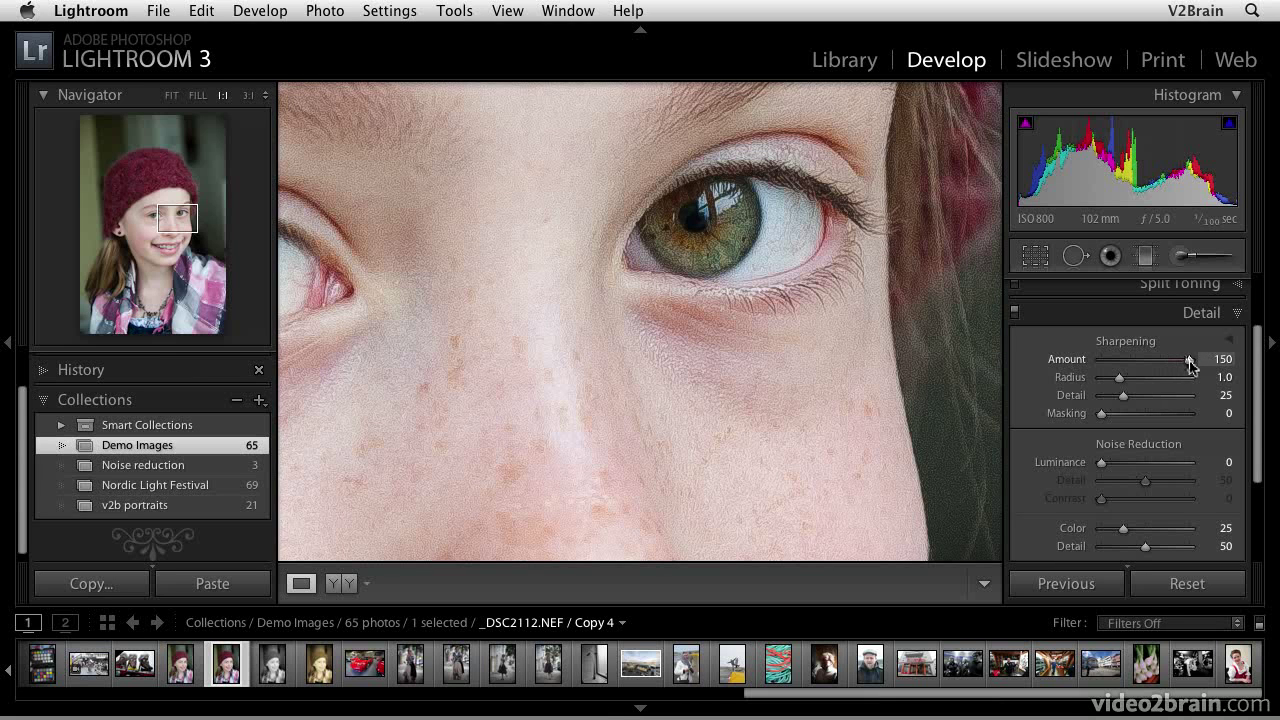
pyautogui.doubleClick(1189, 365)
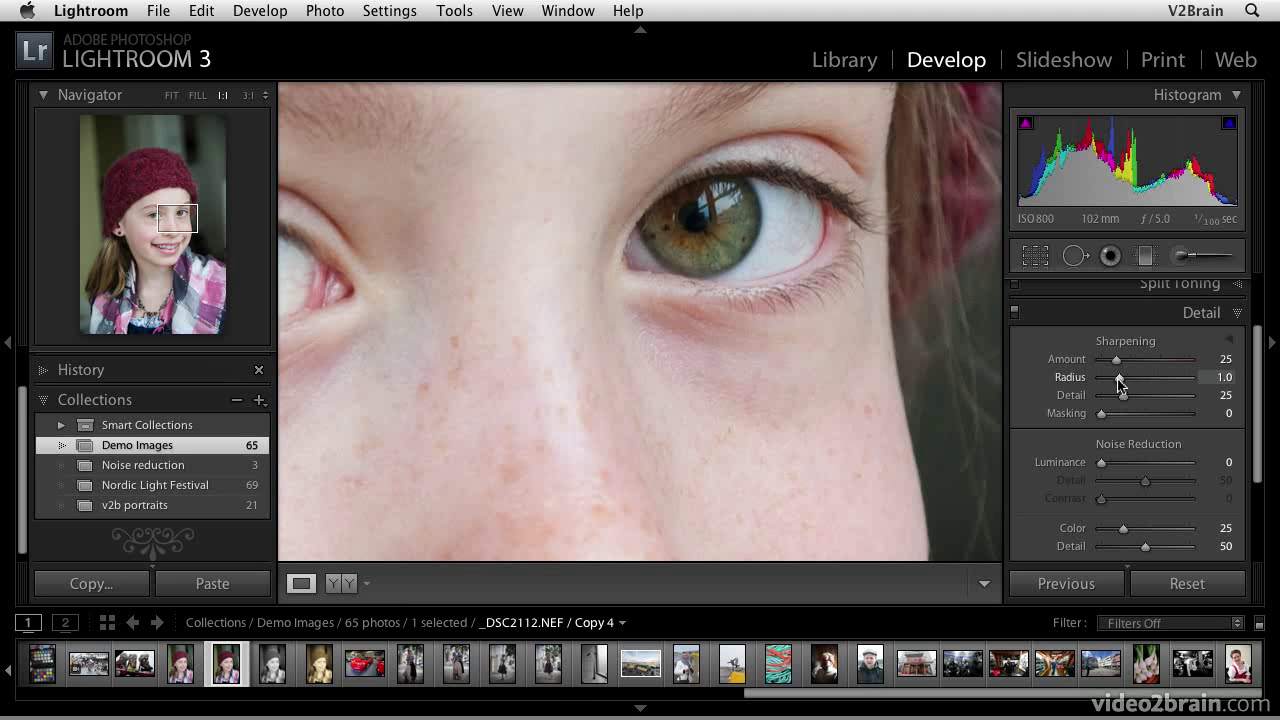
pyautogui.moveTo(1119, 382); pyautogui.dragTo(1228, 387)
pyautogui.doubleClick(1190, 380)
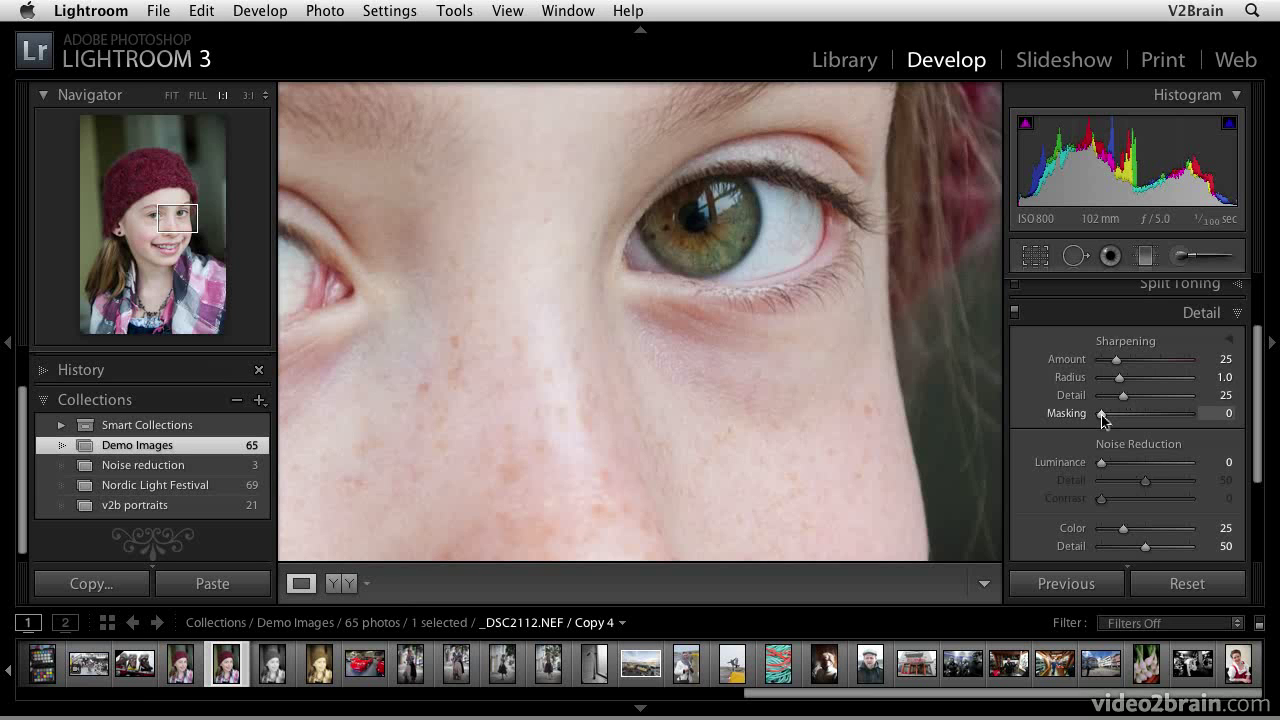
pyautogui.moveTo(1102, 414)
pyautogui.mouseDown()
pyautogui.moveTo(1197, 416)
pyautogui.moveTo(1101, 417)
pyautogui.mouseUp()
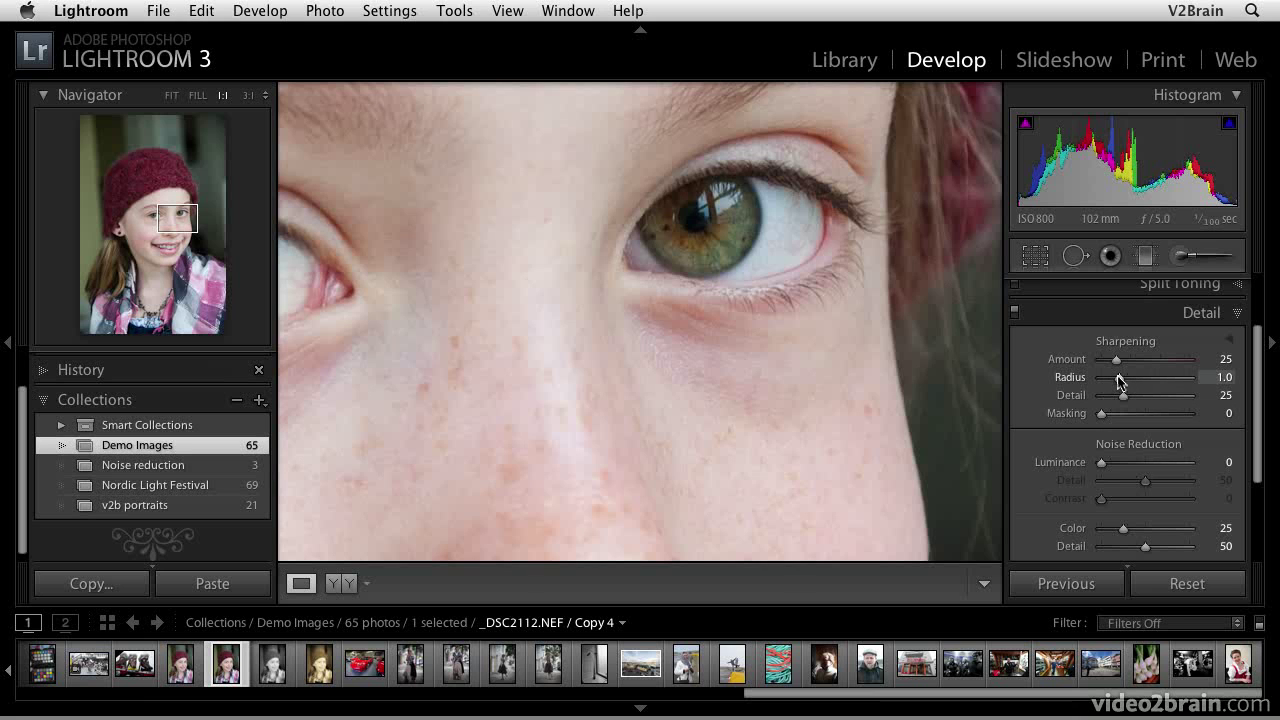
# Preview the sharpening Radius as a grayscale edge view, try its maximum value, and restore the default.
pyautogui.press('alt')
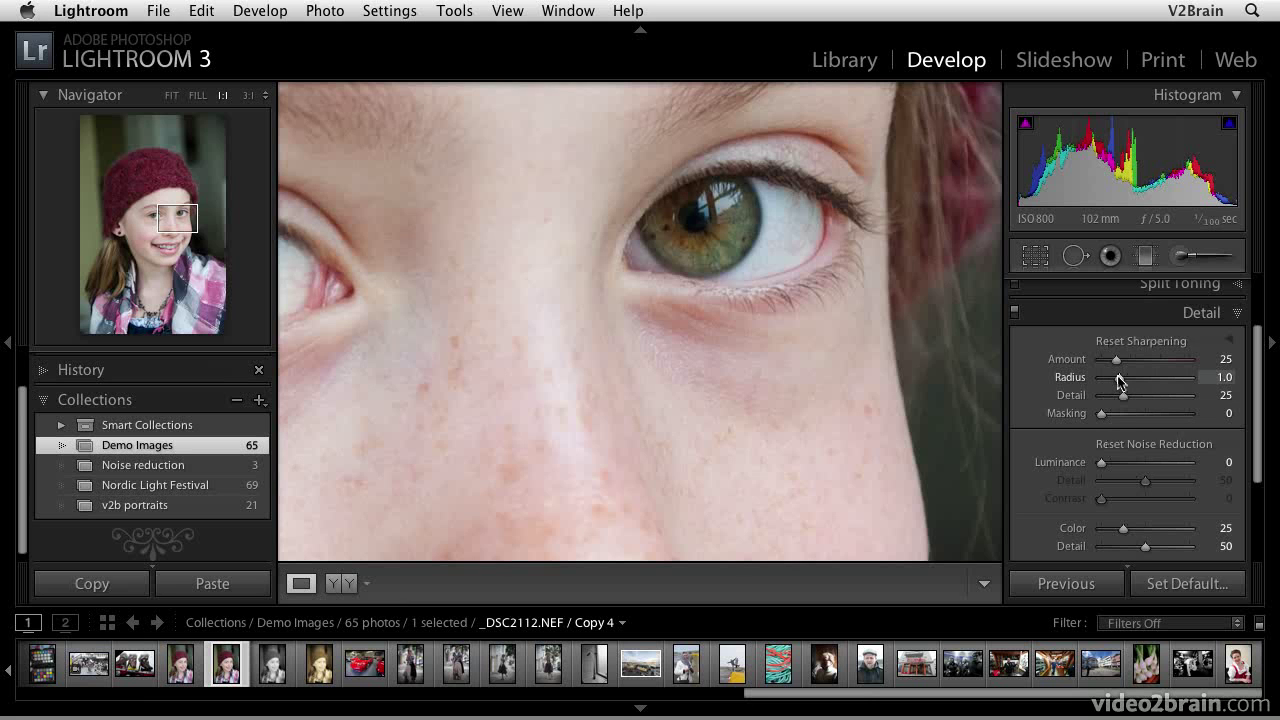
pyautogui.press('alt')
pyautogui.keyDown('alt'); pyautogui.click(1118, 379); pyautogui.keyUp('alt')
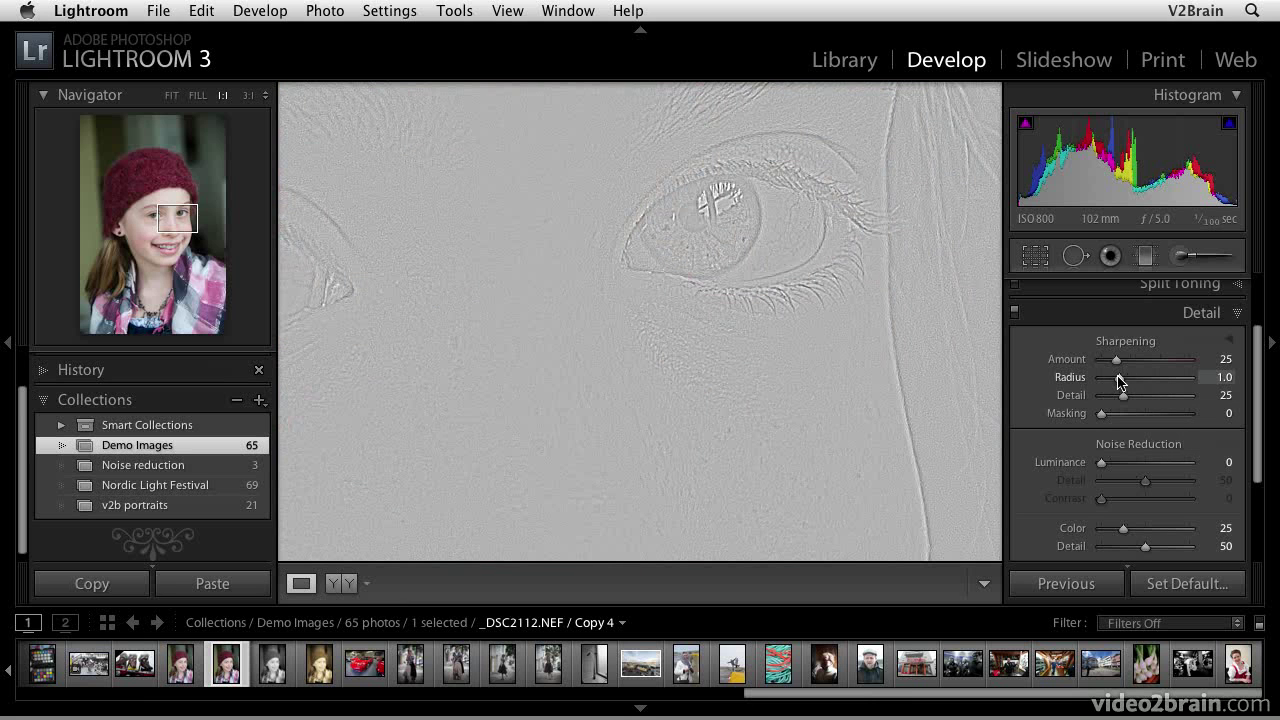
pyautogui.moveTo(1118, 379); pyautogui.dragTo(1192, 382)
pyautogui.doubleClick(1190, 380)
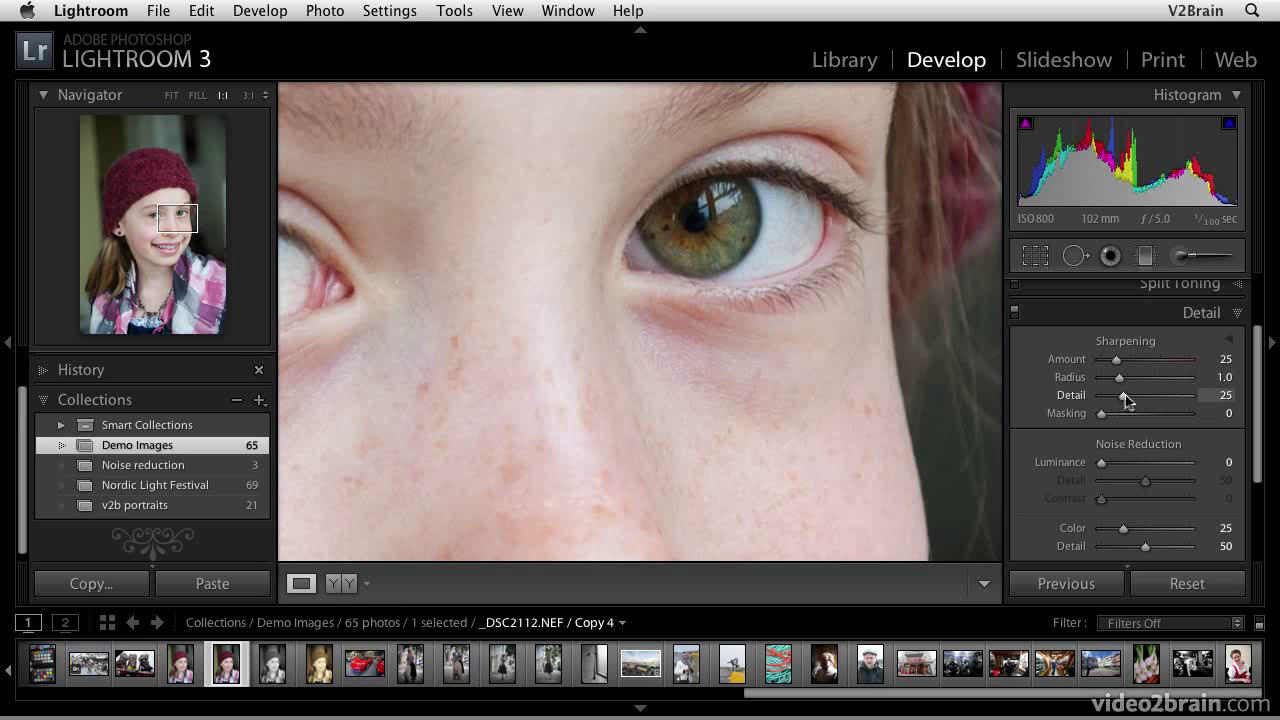
# Preview the effect of the sharpening Detail setting around the eye without changing its value.
pyautogui.press('alt')
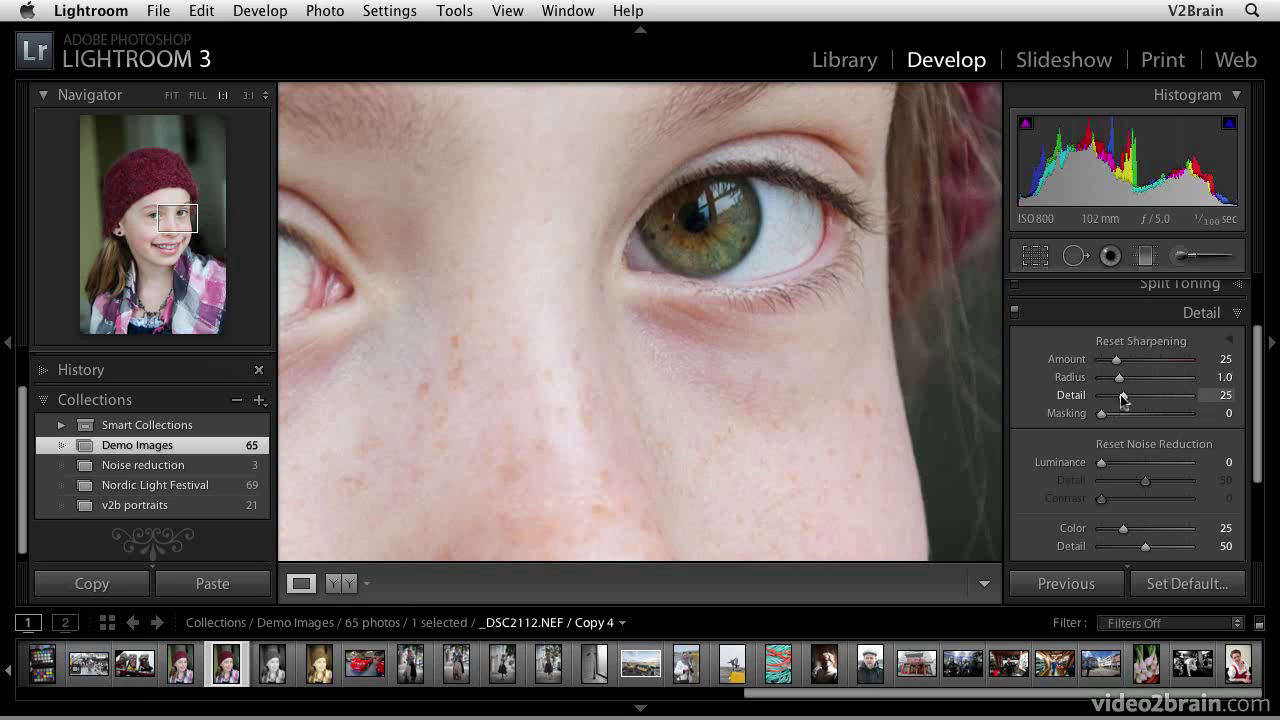
pyautogui.press('alt')
pyautogui.moveTo(1124, 399)
pyautogui.mouseDown()
pyautogui.moveTo(1205, 401)
pyautogui.moveTo(1122, 398)
pyautogui.mouseUp()
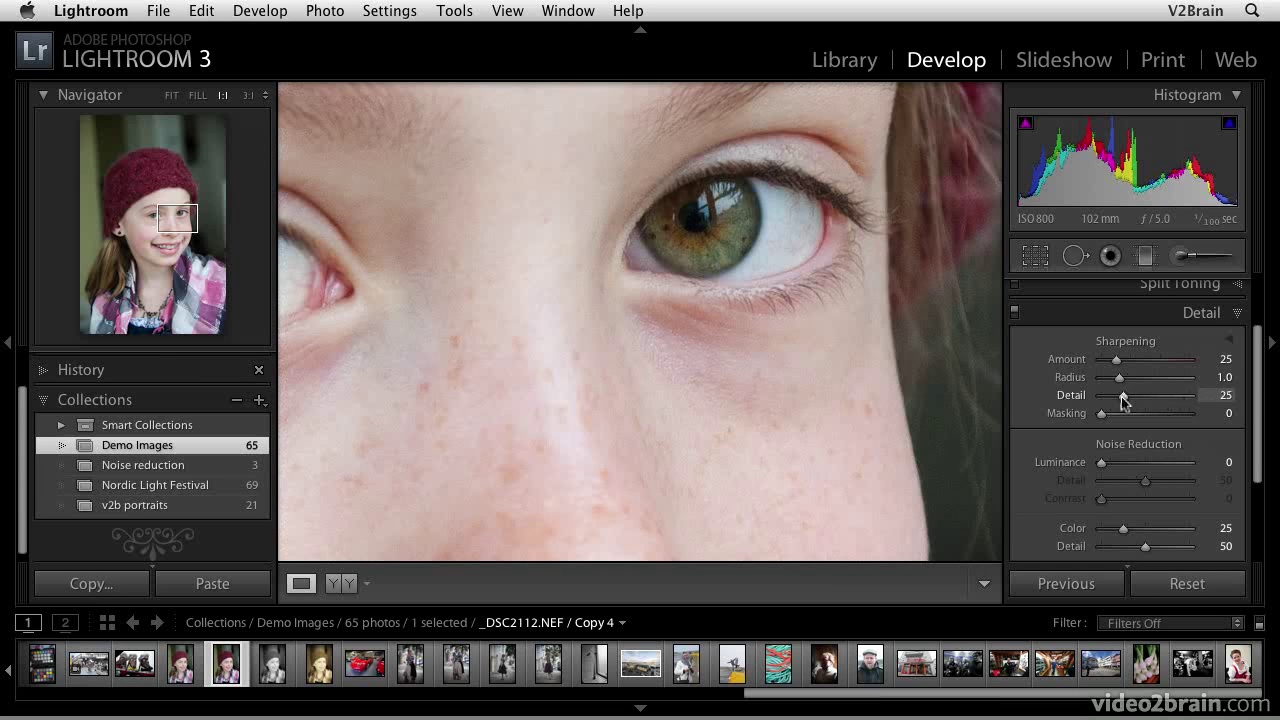
# Set the sharpening Masking to 70 using the black-and-white mask preview.
pyautogui.moveTo(1102, 414); pyautogui.dragTo(1105, 416)
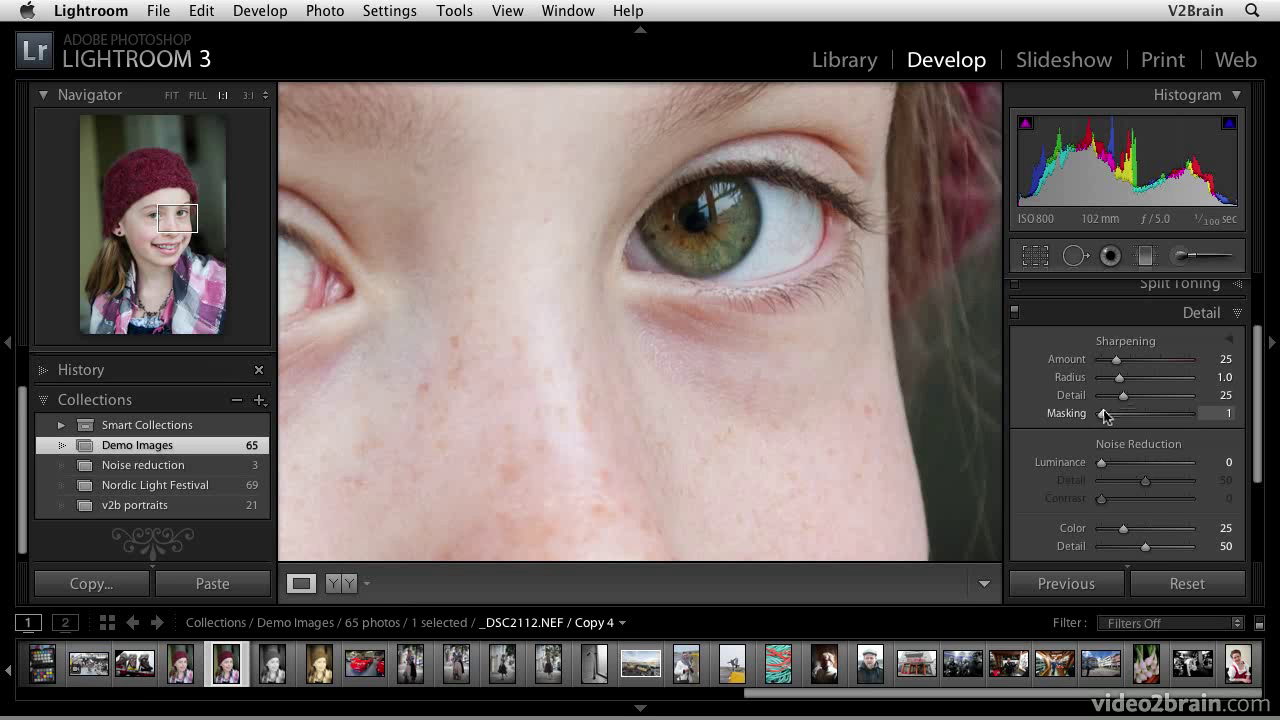
pyautogui.press('alt')
pyautogui.moveTo(1104, 416); pyautogui.dragTo(1166, 420)
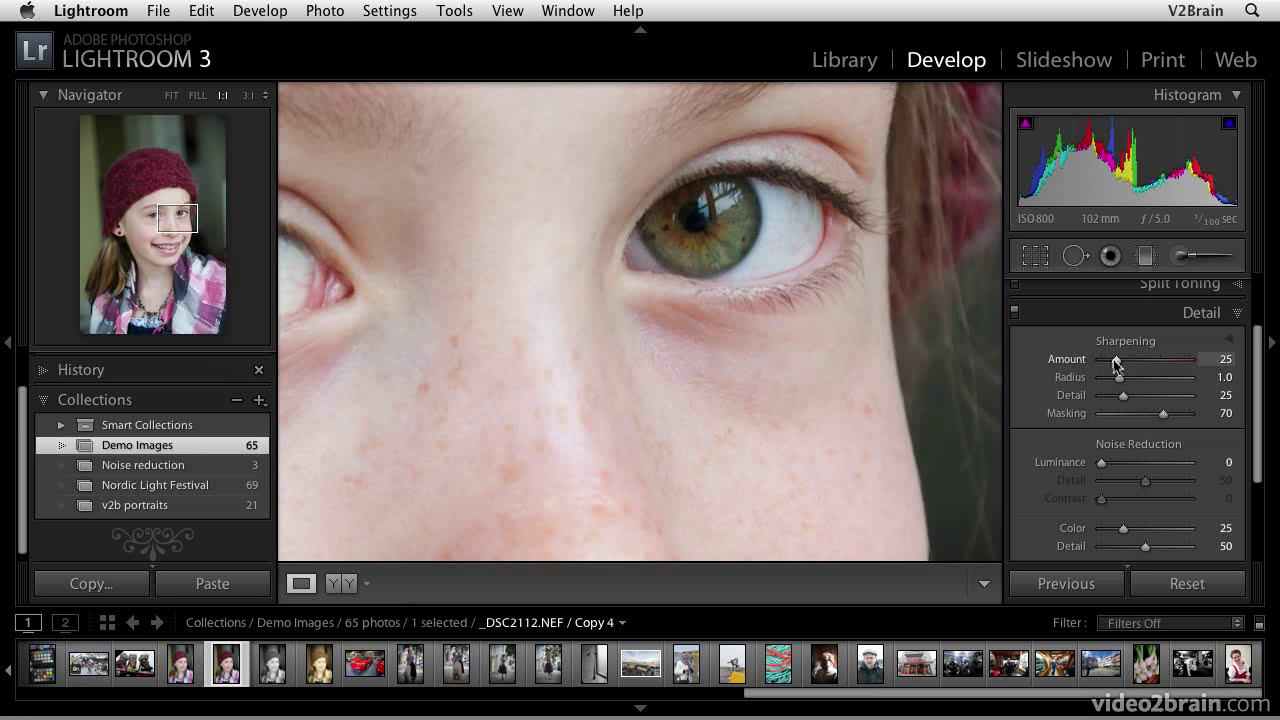
# Set the sharpening Amount to 65, Radius to 1.8 and Detail to 41, checking the edge mask.
pyautogui.moveTo(1116, 362); pyautogui.dragTo(1137, 383)
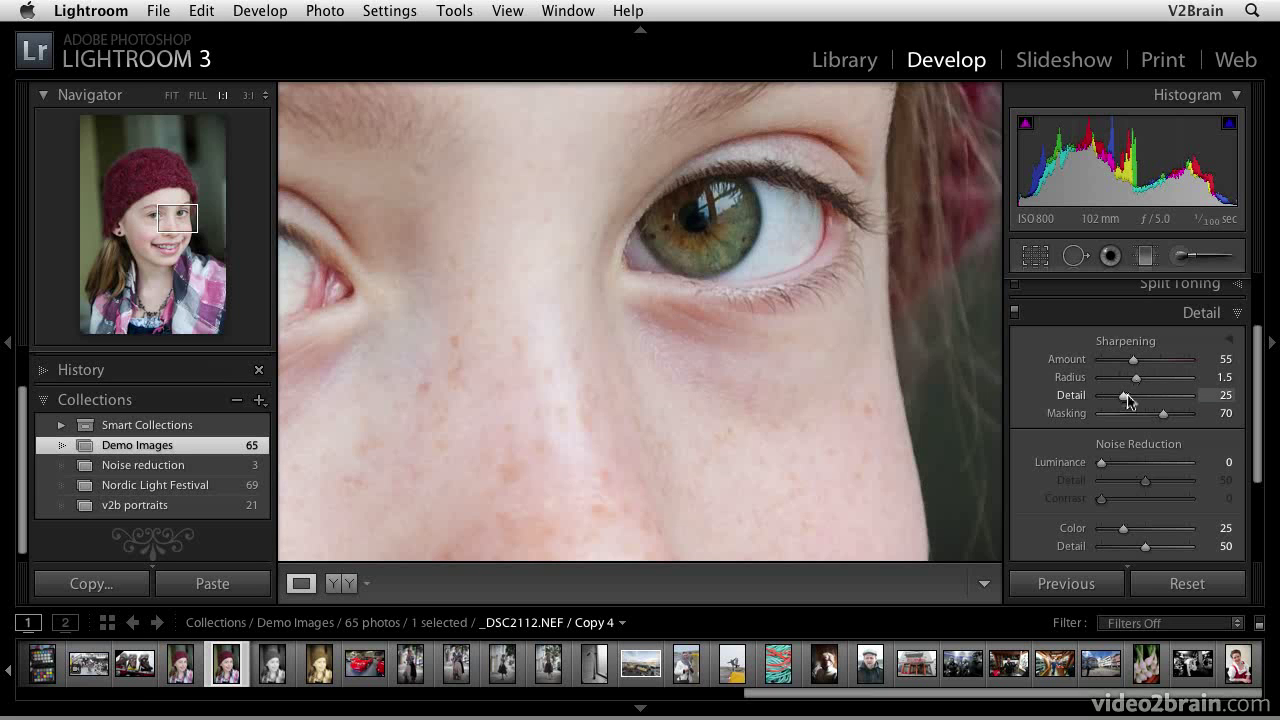
pyautogui.moveTo(1128, 400); pyautogui.dragTo(1145, 401)
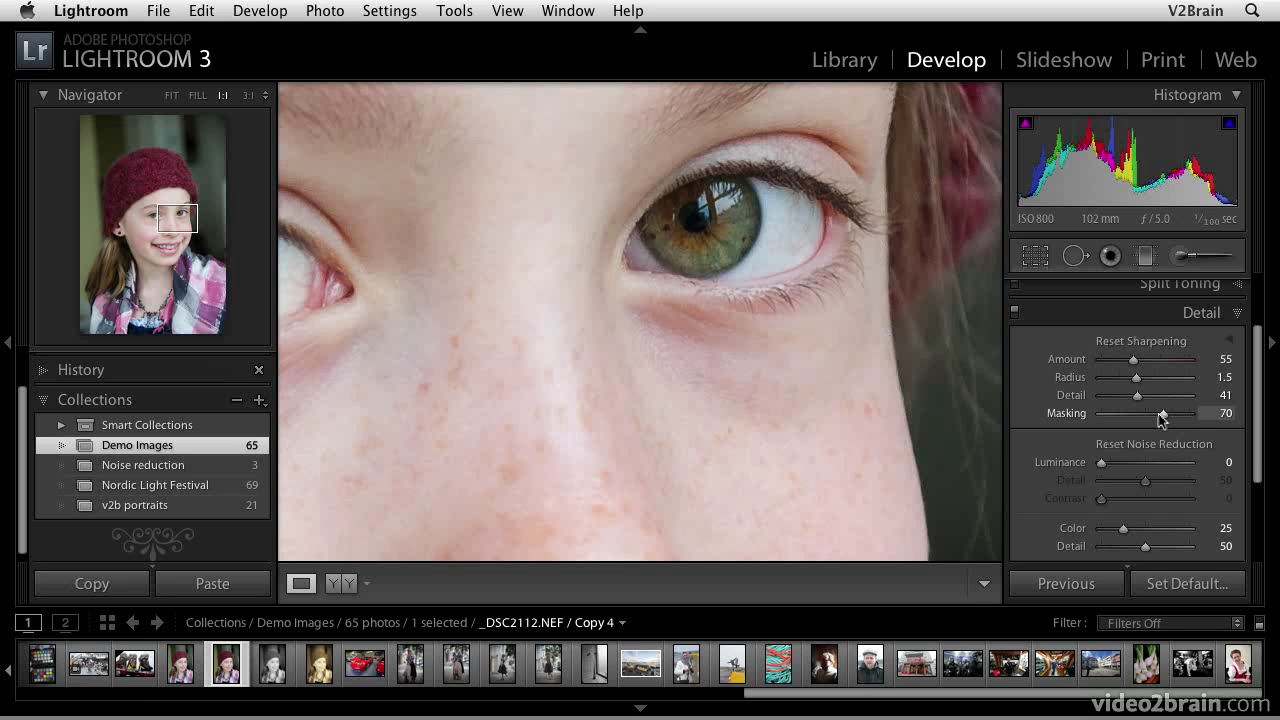
pyautogui.keyDown('alt'); pyautogui.click(1162, 414); pyautogui.keyUp('alt')
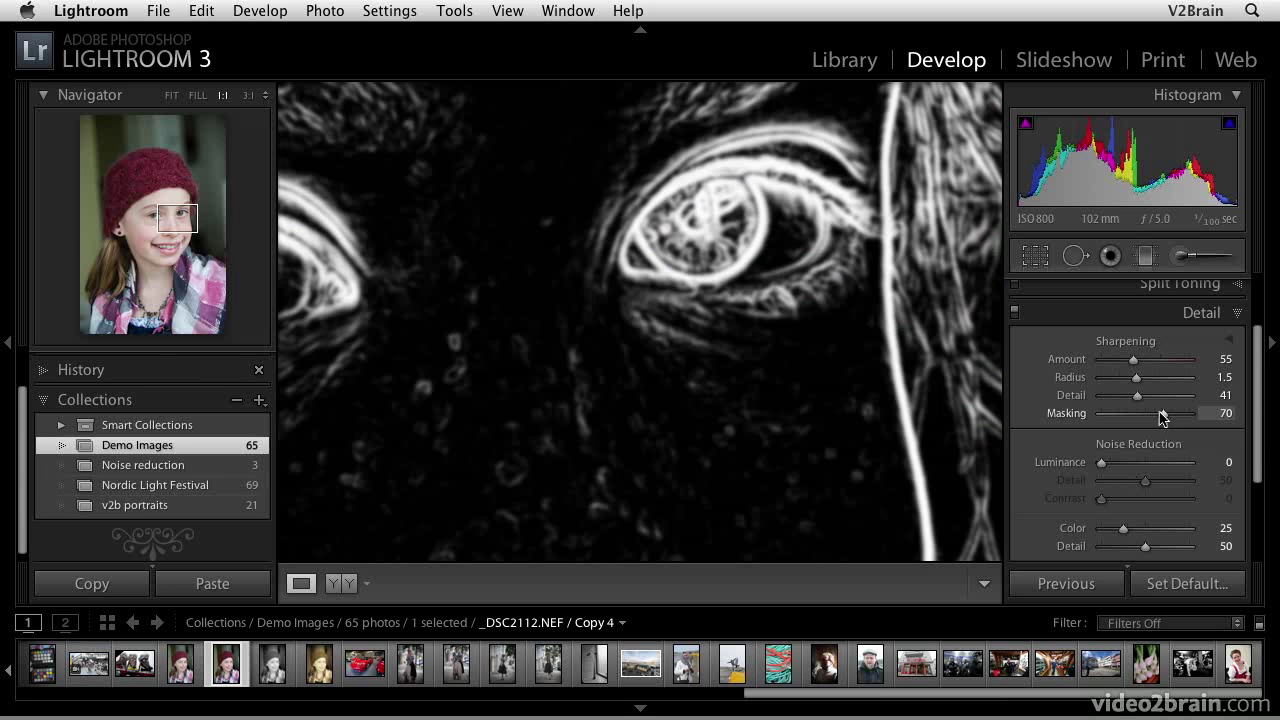
pyautogui.moveTo(1136, 378)
pyautogui.mouseDown()
pyautogui.moveTo(1150, 381)
pyautogui.moveTo(1140, 366)
pyautogui.mouseUp()
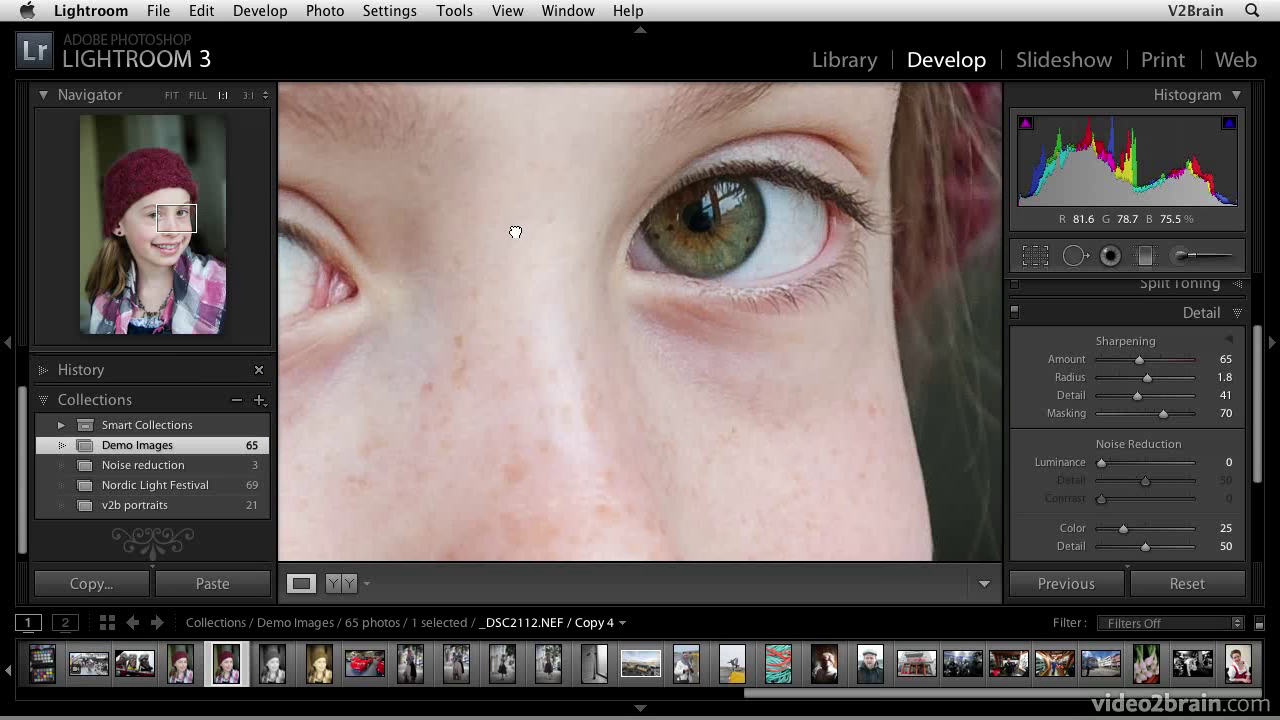
# Inspect the sharpening on the nose and mouth at 1:1 and preview the mask over the lips and teeth.
pyautogui.moveTo(514, 234); pyautogui.dragTo(680, 218)
pyautogui.scroll(-5, 610, 266)
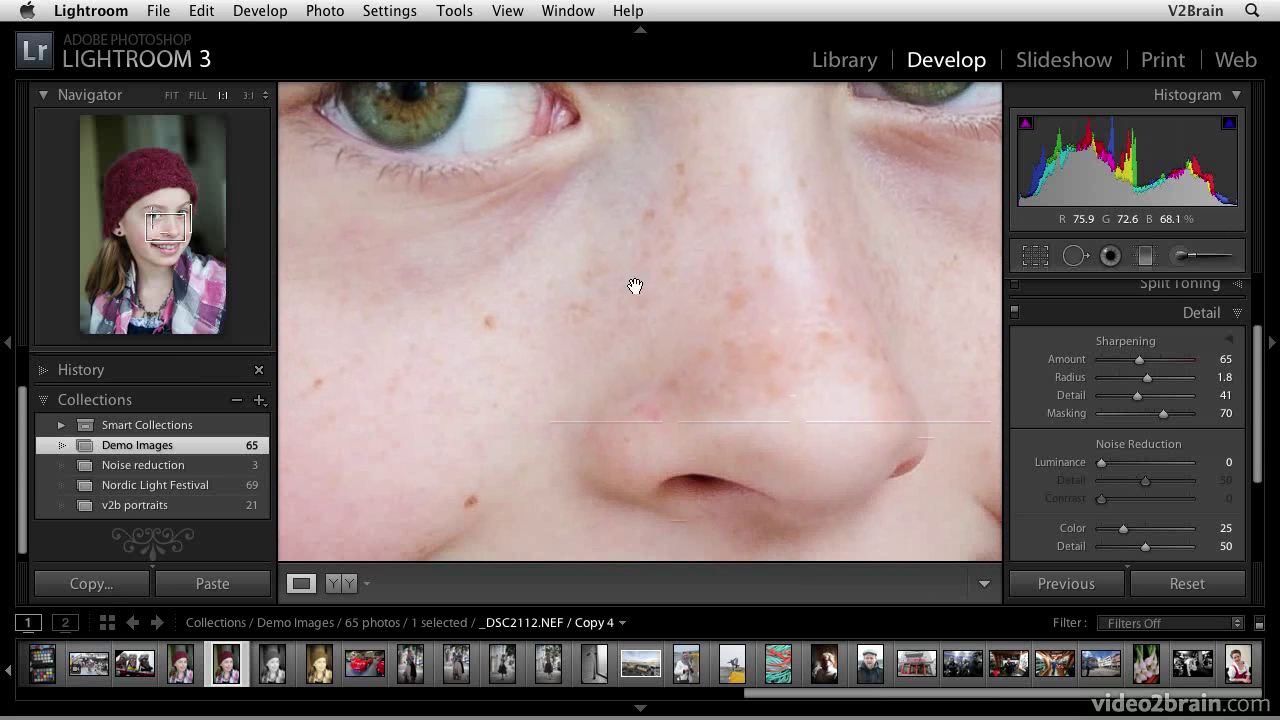
pyautogui.moveTo(634, 339); pyautogui.dragTo(589, 194)
pyautogui.moveTo(597, 363); pyautogui.dragTo(606, 194)
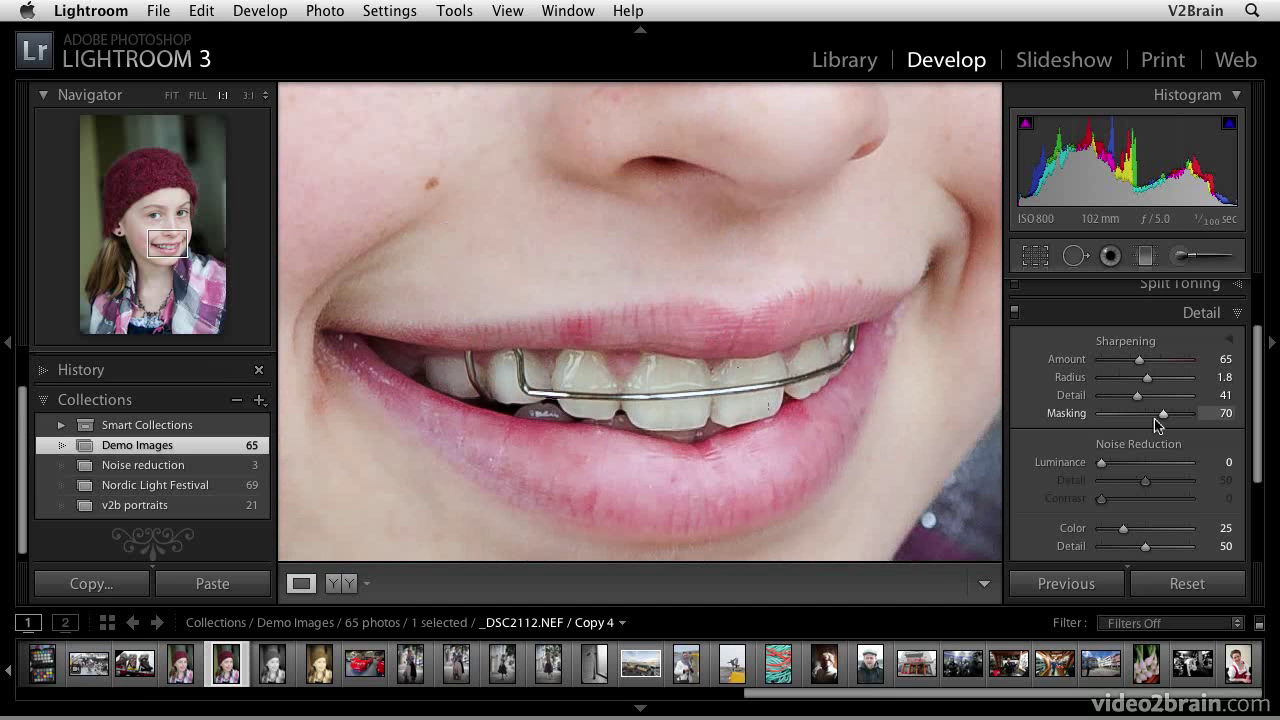
pyautogui.press('alt')
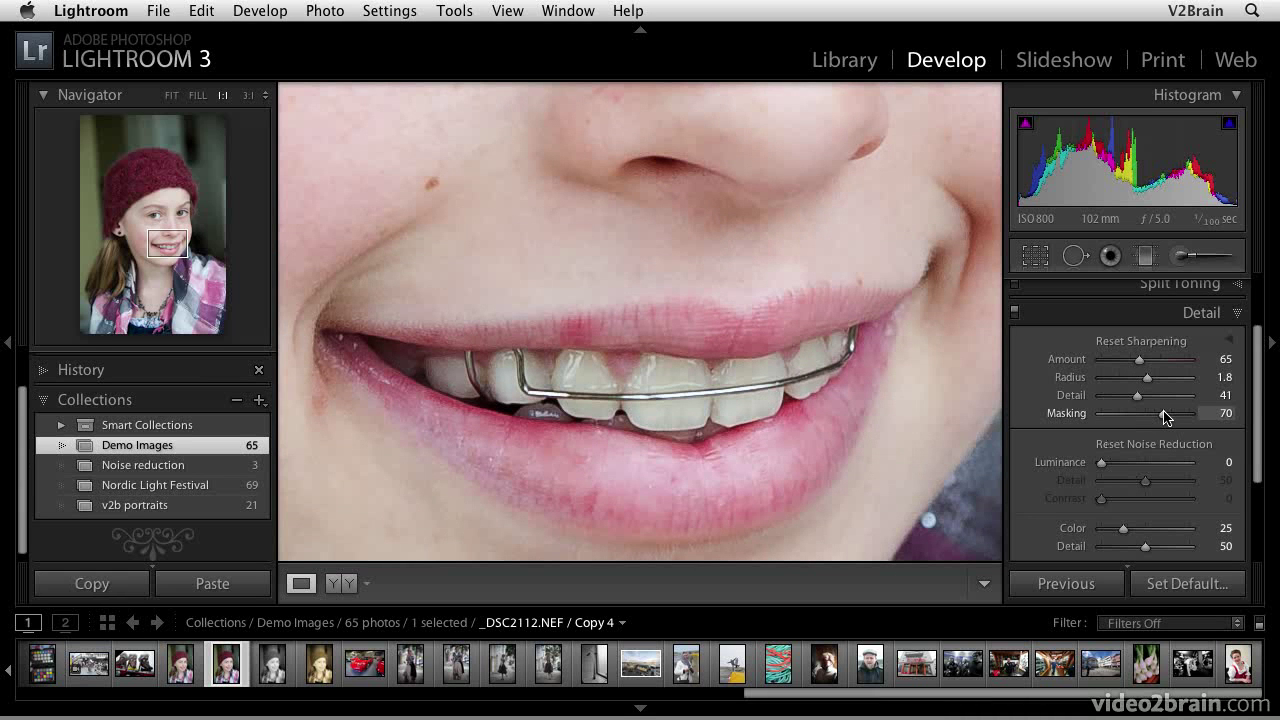
pyautogui.moveTo(1165, 416); pyautogui.dragTo(1165, 416)
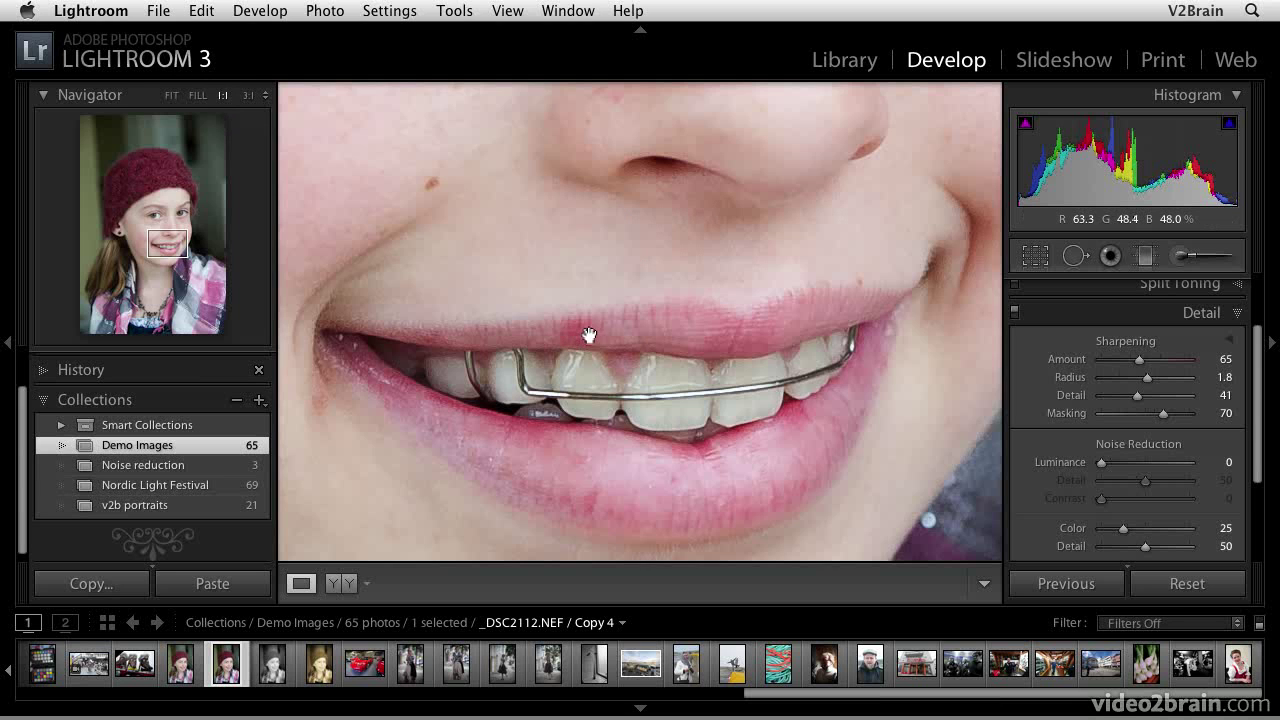
# Show the detail preview window and centre it on the eye while the whole photo is in view.
pyautogui.click(1229, 340)
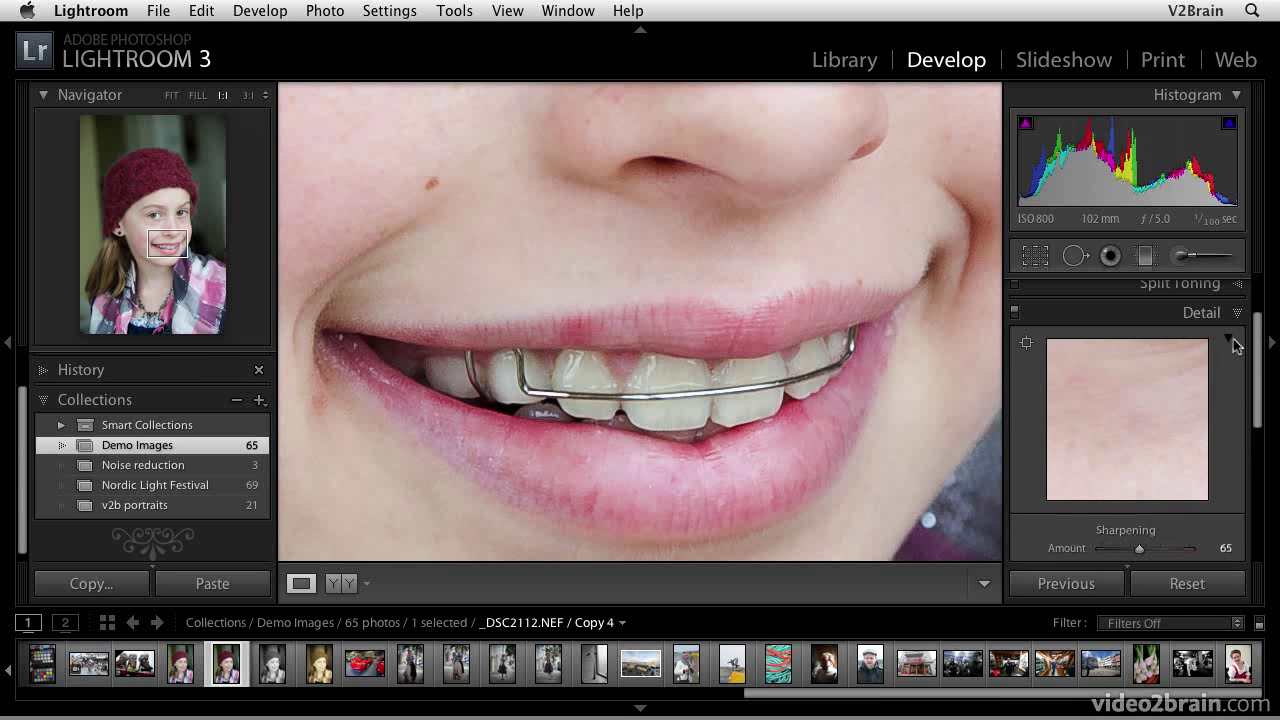
pyautogui.click(1229, 340)
pyautogui.click(1229, 340)
pyautogui.click(683, 257)
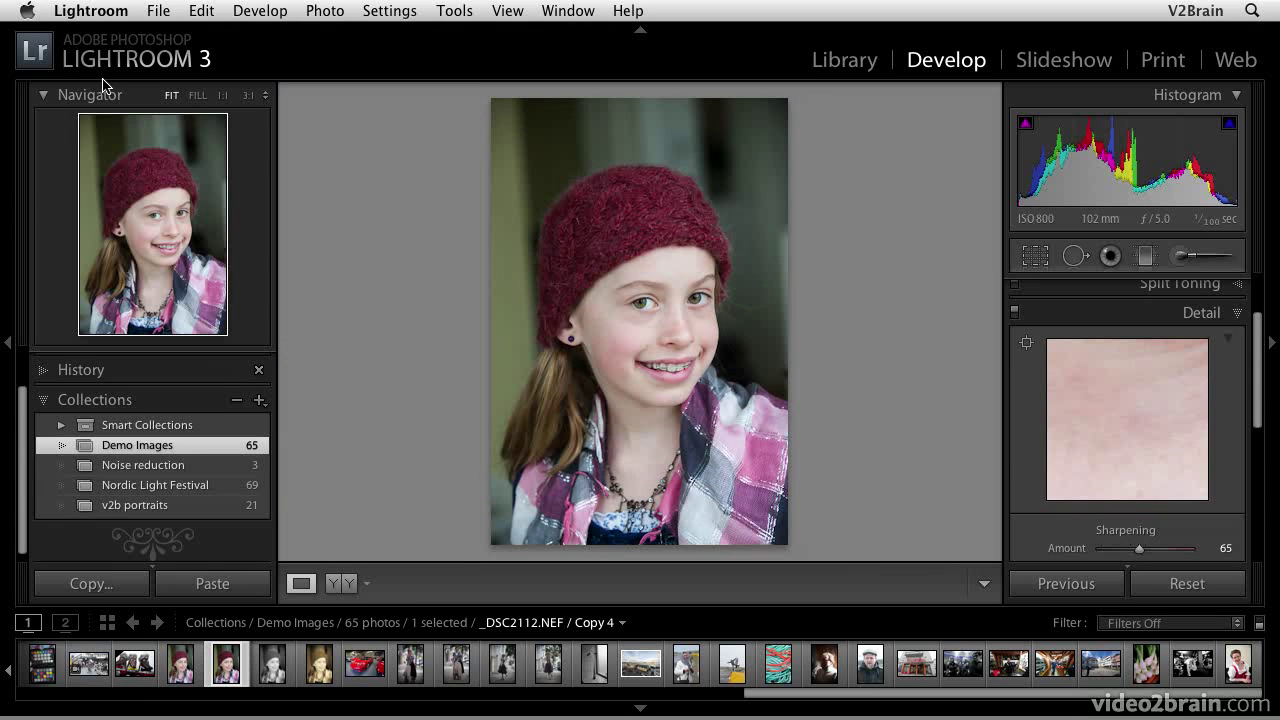
pyautogui.moveTo(1103, 381); pyautogui.dragTo(1190, 410)
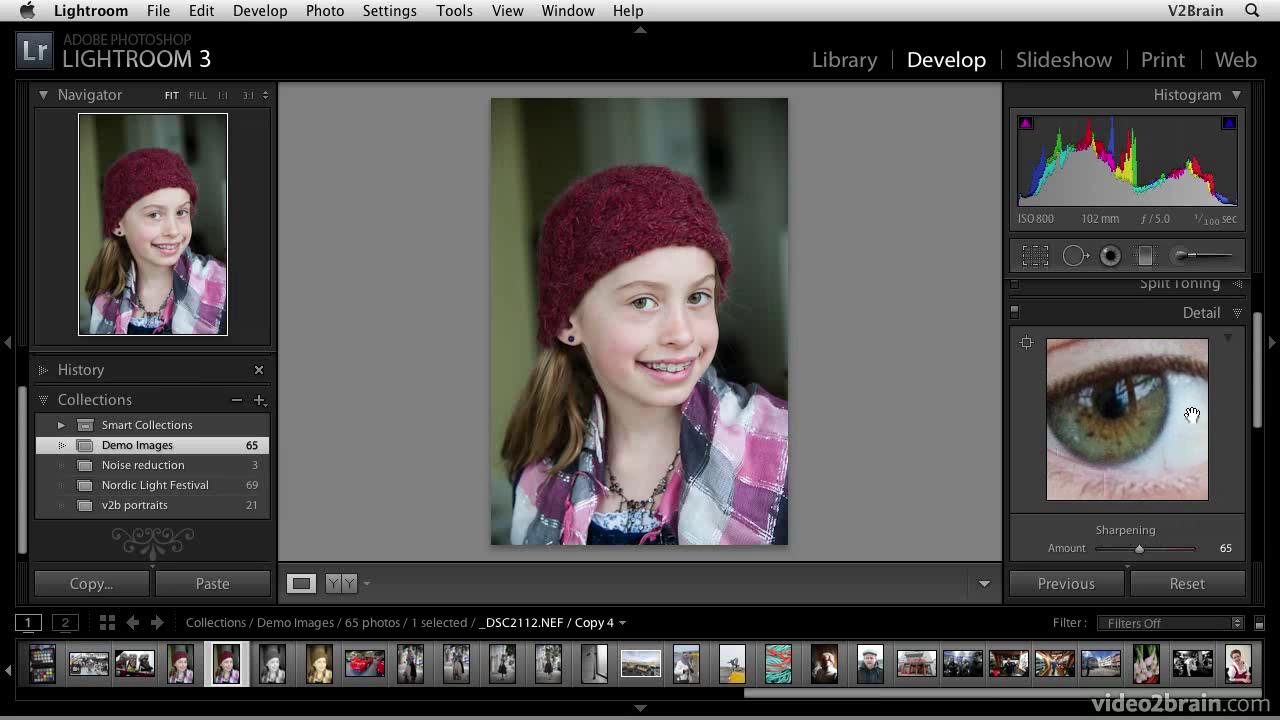
# Check the sharpening around the other eye at 1:1 and return to the whole photo.
pyautogui.click(659, 303)
pyautogui.click(657, 305)
pyautogui.click(657, 305)
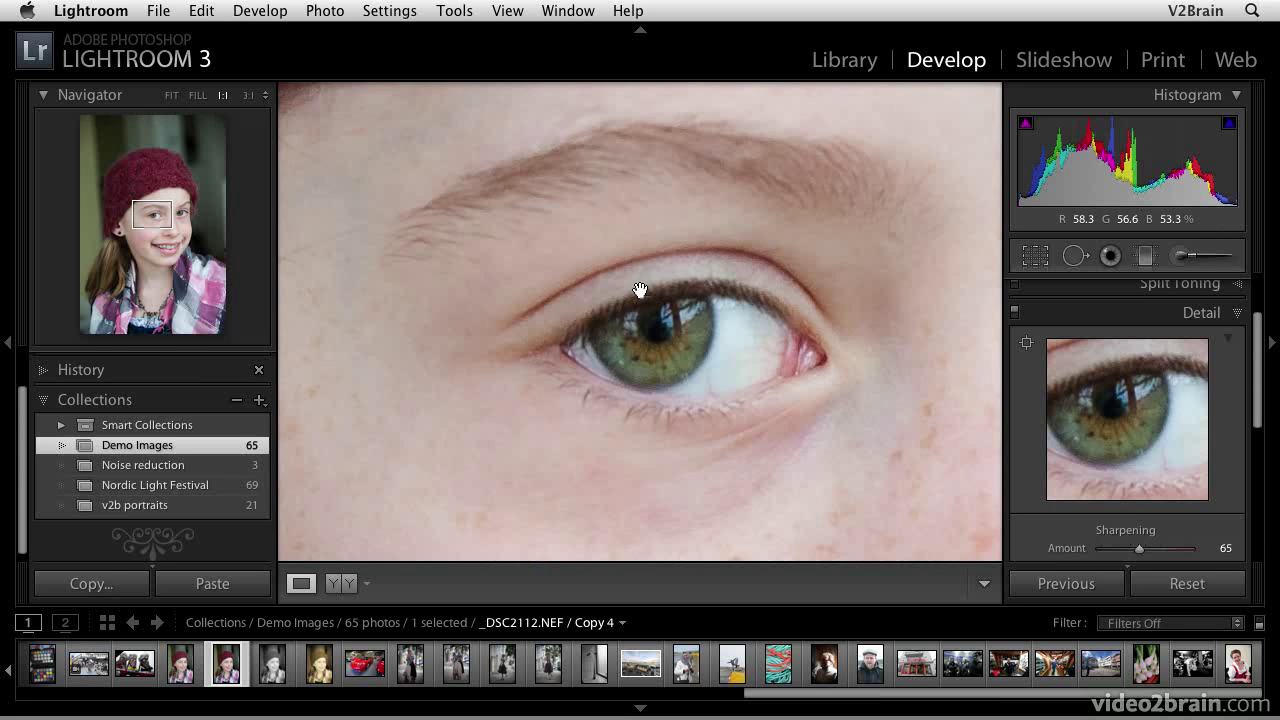
pyautogui.click(640, 290)
pyautogui.press('alt')
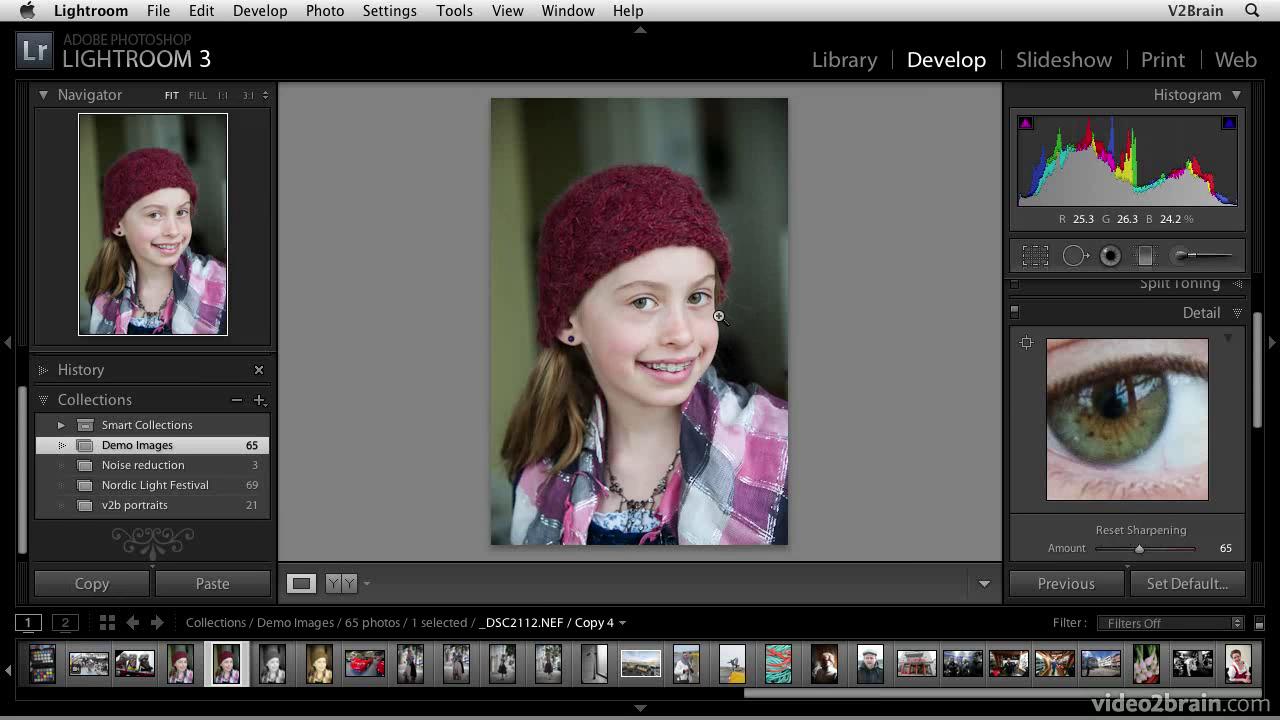
# Activate the preview point picker to examine the photo's background, and hide the detail preview window.
pyautogui.click(1027, 345)
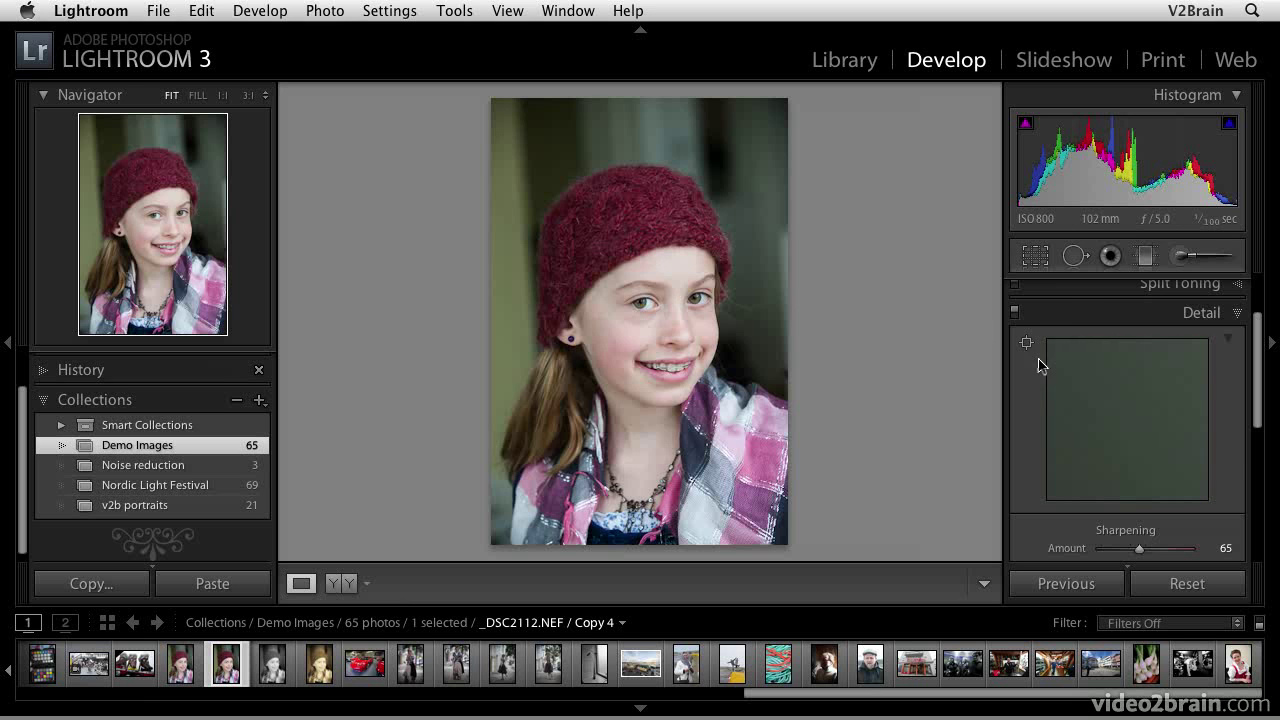
pyautogui.click(1229, 342)
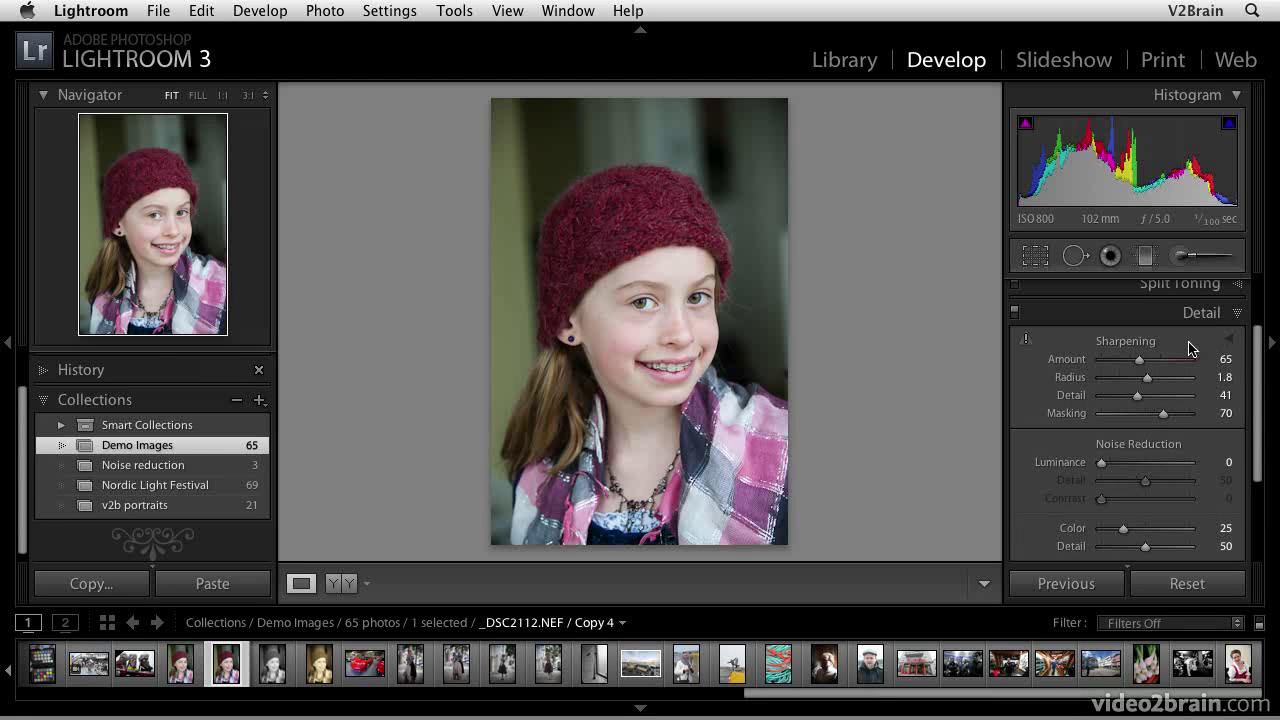
# Reset all sharpening settings to their defaults while viewing the eye at 1:1.
pyautogui.click(698, 308)
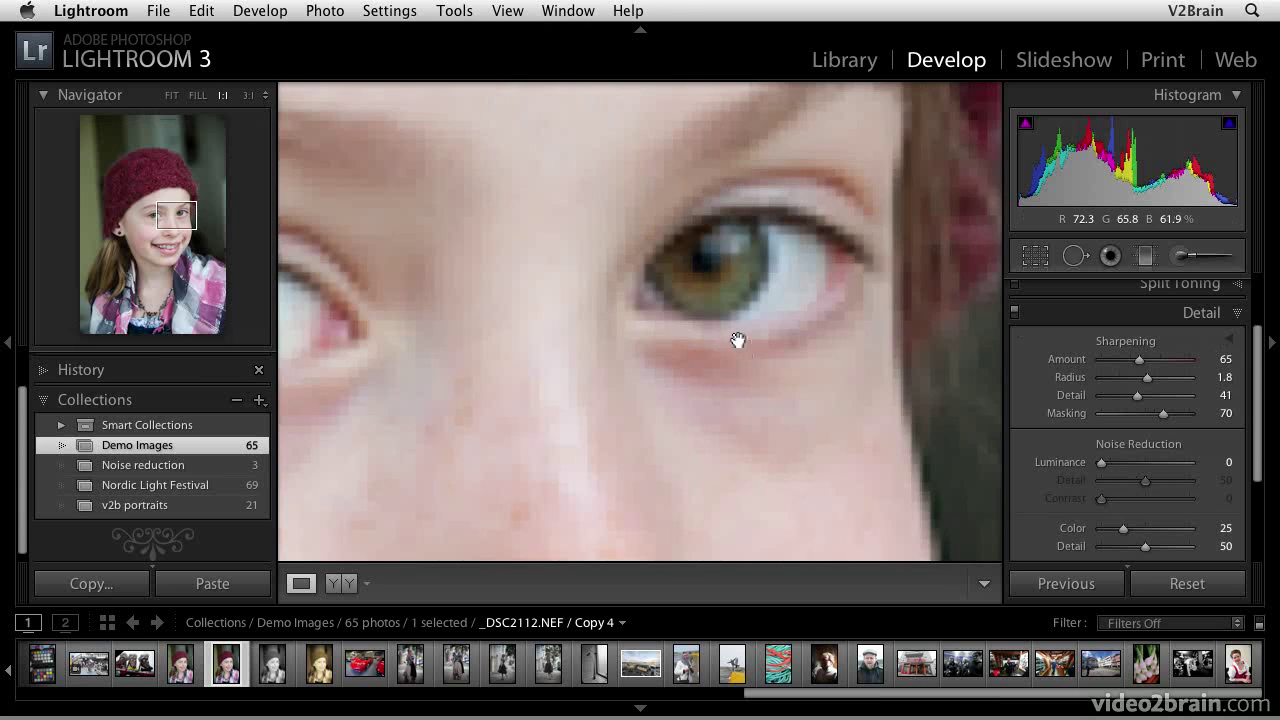
pyautogui.moveTo(771, 337); pyautogui.dragTo(714, 306)
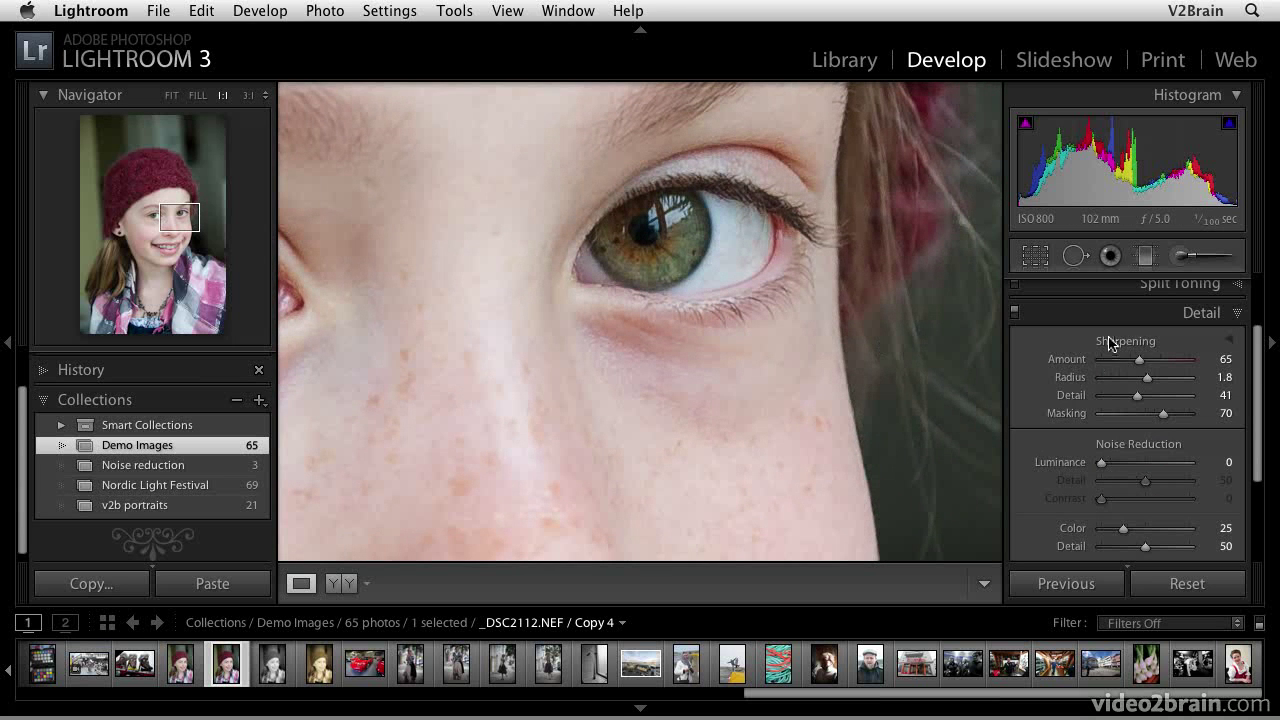
pyautogui.press('alt')
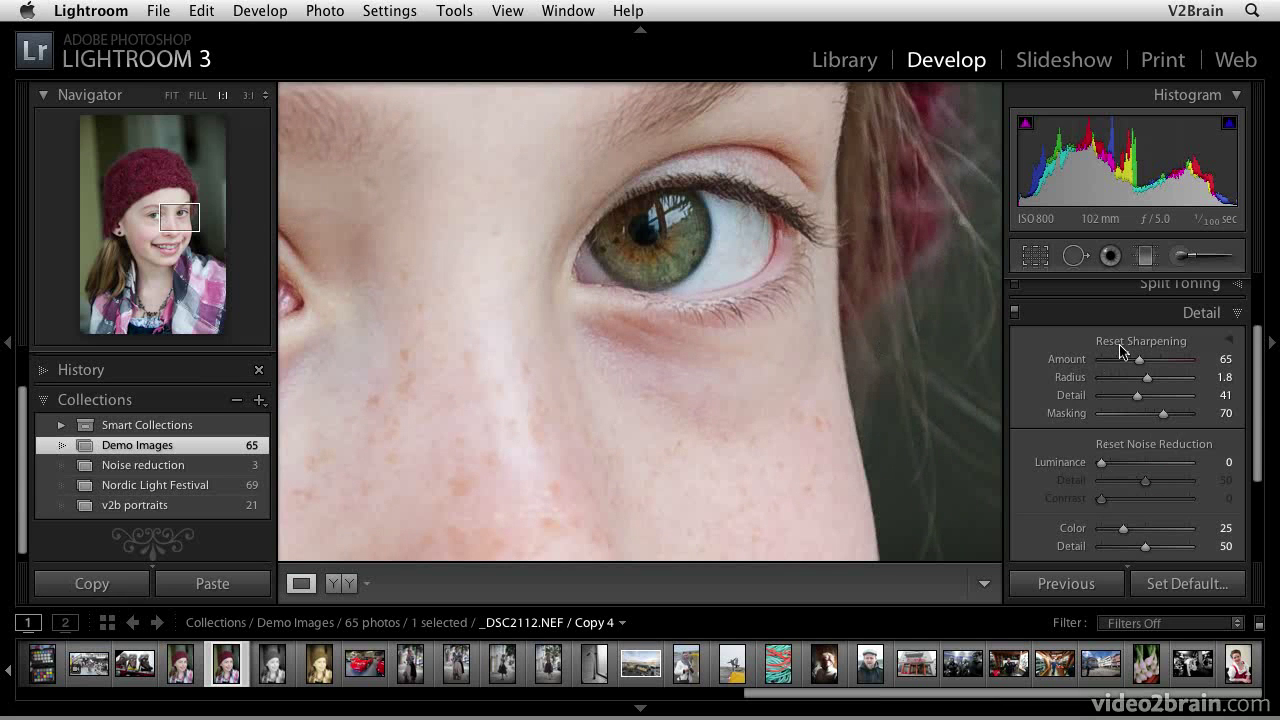
pyautogui.press('alt')
pyautogui.press('alt')
pyautogui.keyDown('alt'); pyautogui.click(1140, 343); pyautogui.keyUp('alt')
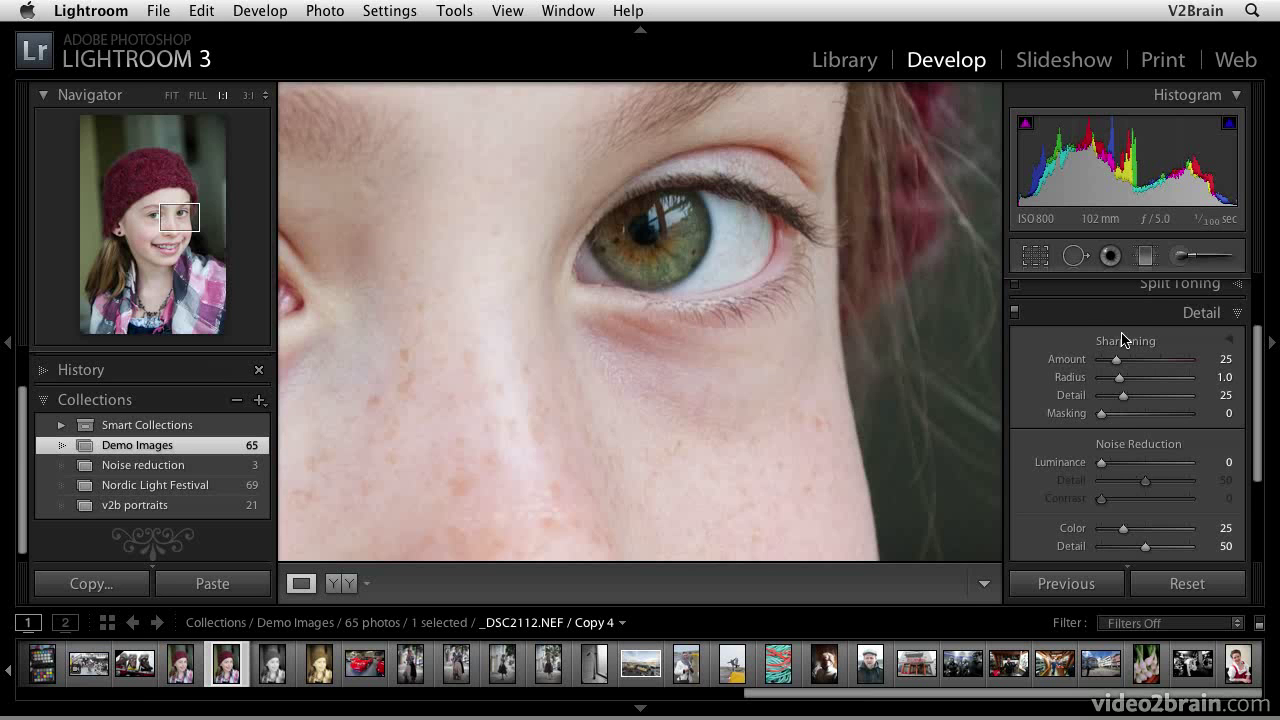
# Activate the Adjustment Brush with the Sharpness effect and set its Sharpness amount to 91.
pyautogui.scroll(5, 1121, 340)
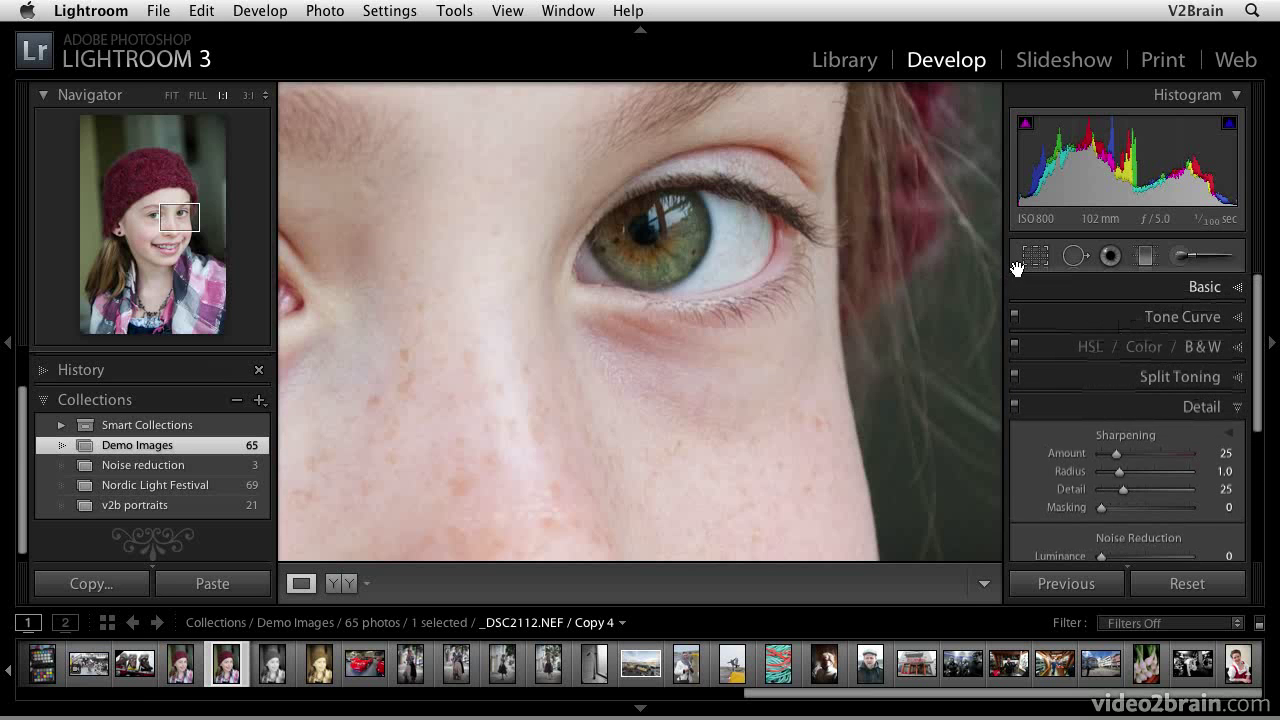
pyautogui.click(1183, 259)
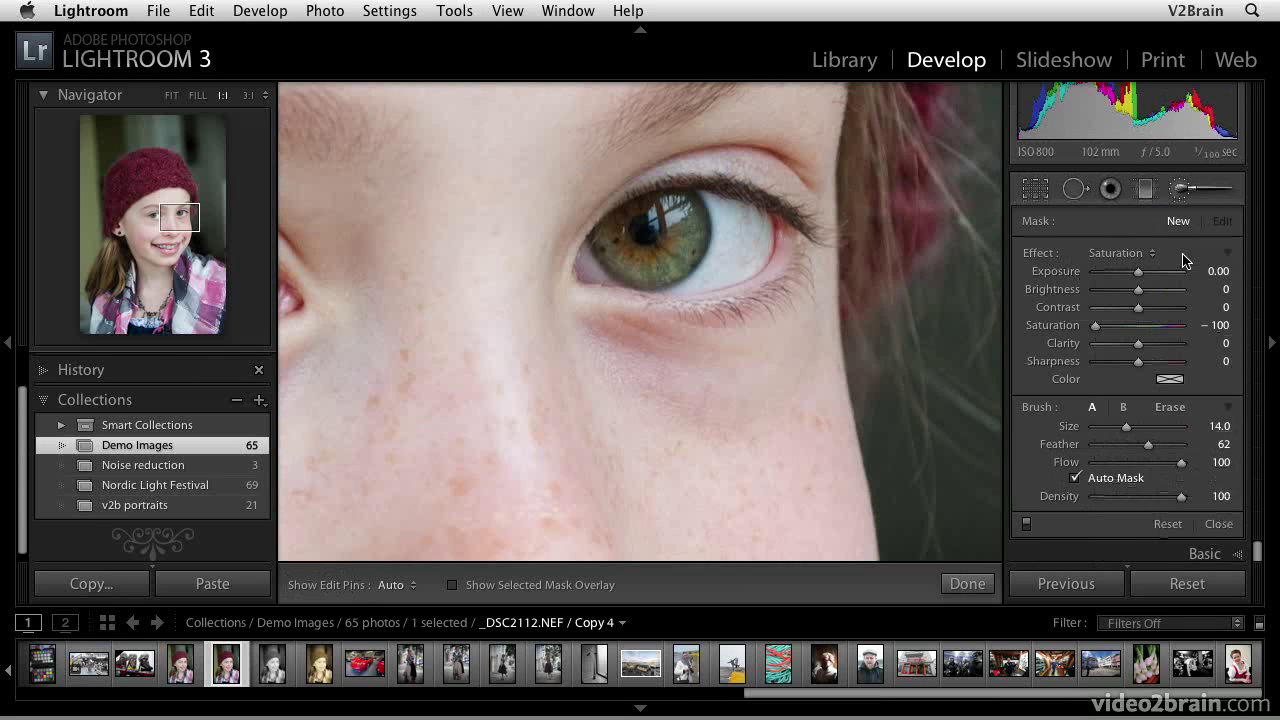
pyautogui.click(1140, 255)
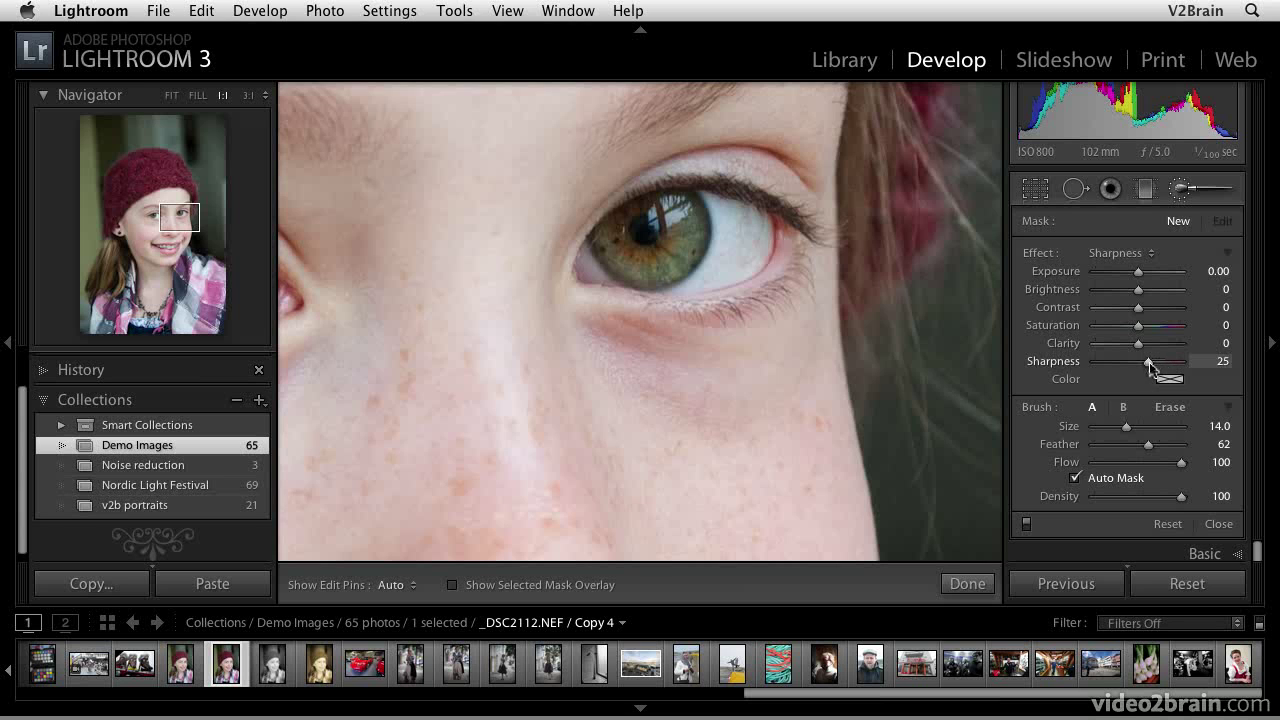
pyautogui.moveTo(1151, 366); pyautogui.dragTo(1176, 367)
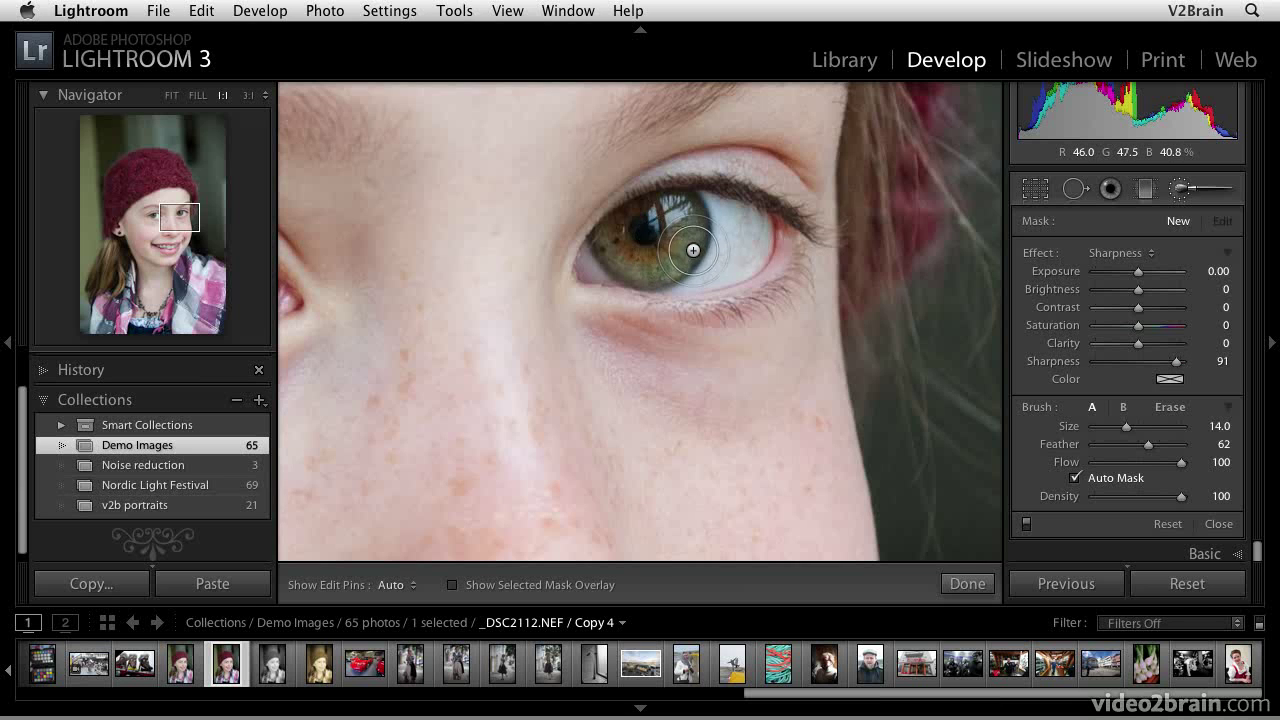
# Paint the Sharpness effect over the eye with edit pins hidden, restore the pins, and raise the mask's Sharpness to 100.
pyautogui.press('h')
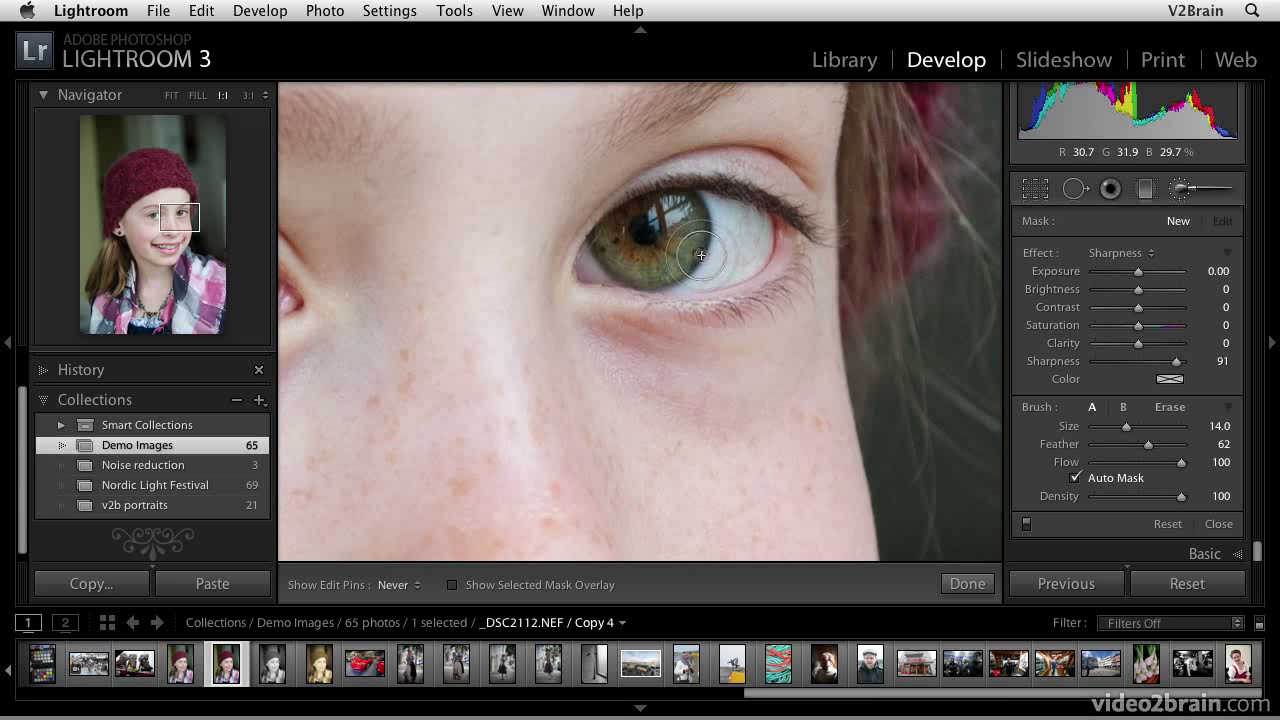
pyautogui.moveTo(698, 218)
pyautogui.mouseDown()
pyautogui.moveTo(677, 256)
pyautogui.moveTo(653, 236)
pyautogui.moveTo(659, 270)
pyautogui.moveTo(623, 278)
pyautogui.moveTo(684, 204)
pyautogui.moveTo(713, 208)
pyautogui.moveTo(601, 268)
pyautogui.moveTo(639, 199)
pyautogui.moveTo(728, 196)
pyautogui.moveTo(686, 270)
pyautogui.moveTo(587, 249)
pyautogui.moveTo(599, 220)
pyautogui.moveTo(729, 206)
pyautogui.moveTo(587, 238)
pyautogui.moveTo(654, 172)
pyautogui.moveTo(715, 177)
pyautogui.moveTo(683, 213)
pyautogui.moveTo(728, 185)
pyautogui.moveTo(791, 218)
pyautogui.moveTo(789, 238)
pyautogui.moveTo(690, 297)
pyautogui.moveTo(646, 297)
pyautogui.moveTo(769, 298)
pyautogui.mouseUp()
pyautogui.press('h')
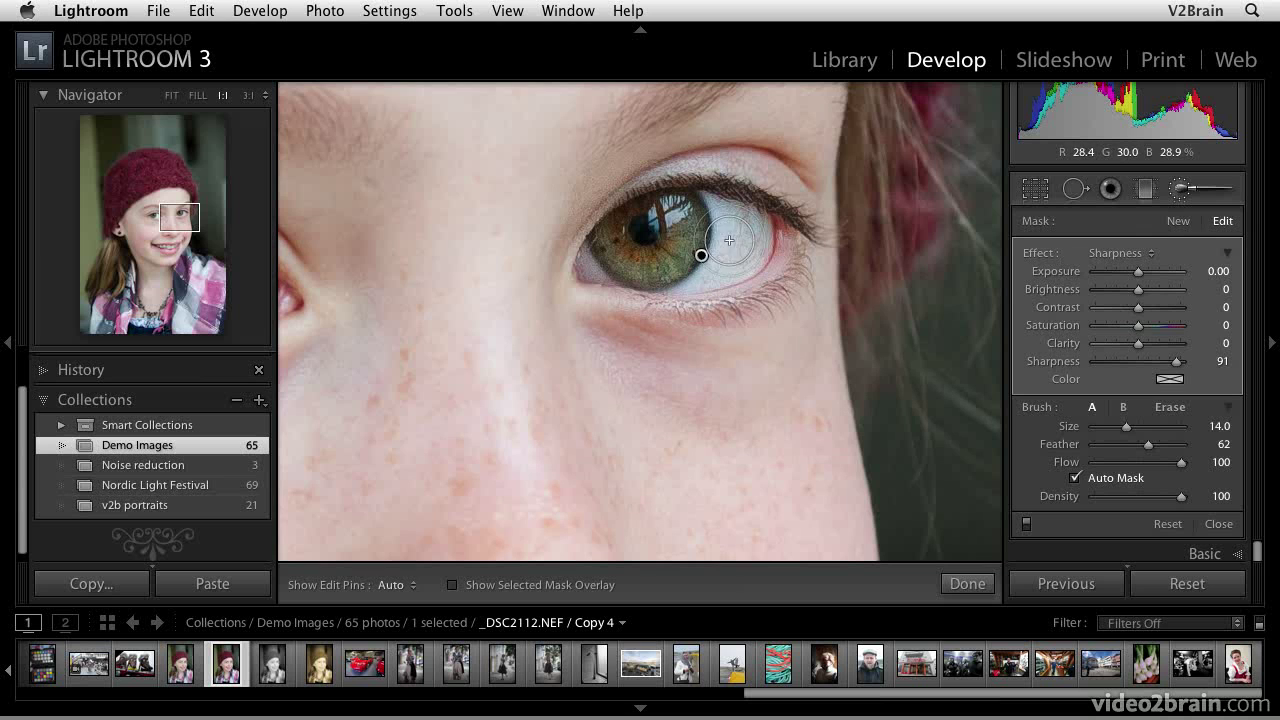
pyautogui.moveTo(1174, 366)
pyautogui.mouseDown()
pyautogui.moveTo(1086, 388)
pyautogui.moveTo(1128, 366)
pyautogui.moveTo(1185, 365)
pyautogui.mouseUp()
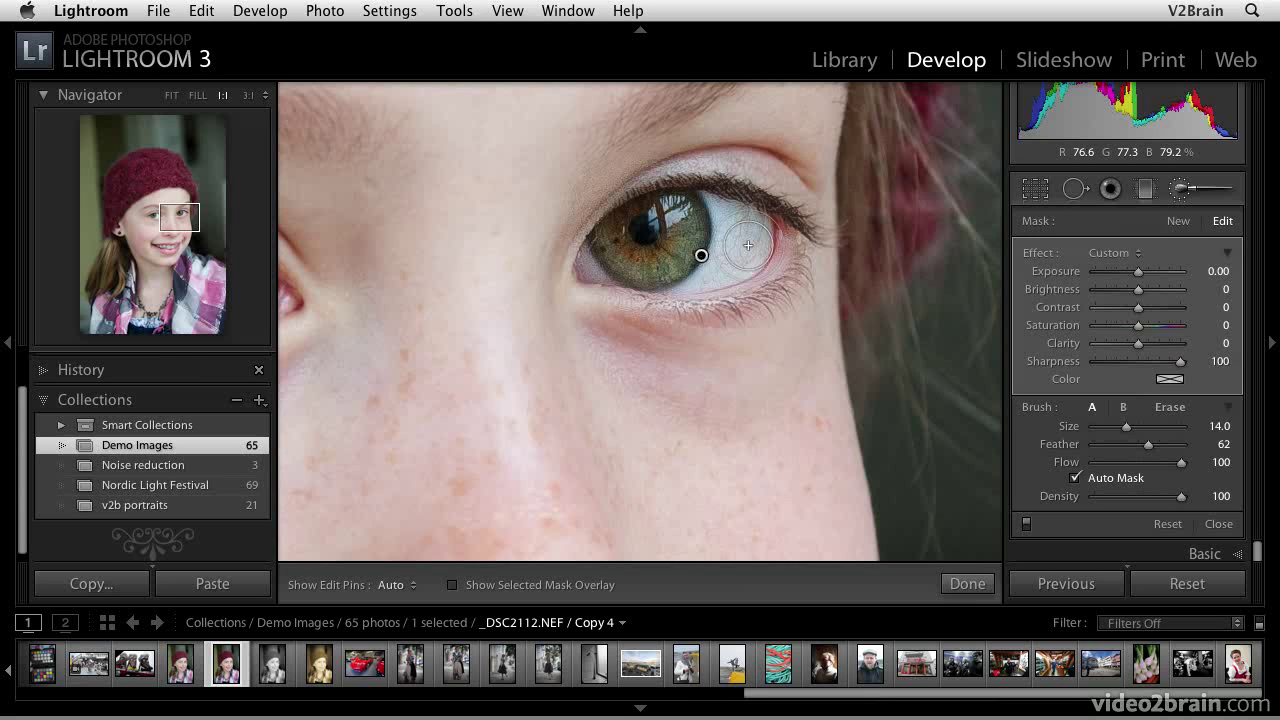
# Create a new brush mask with Sharpness 91 and paint a second layer of sharpening over the iris and upper eyelashes.
pyautogui.click(1180, 220)
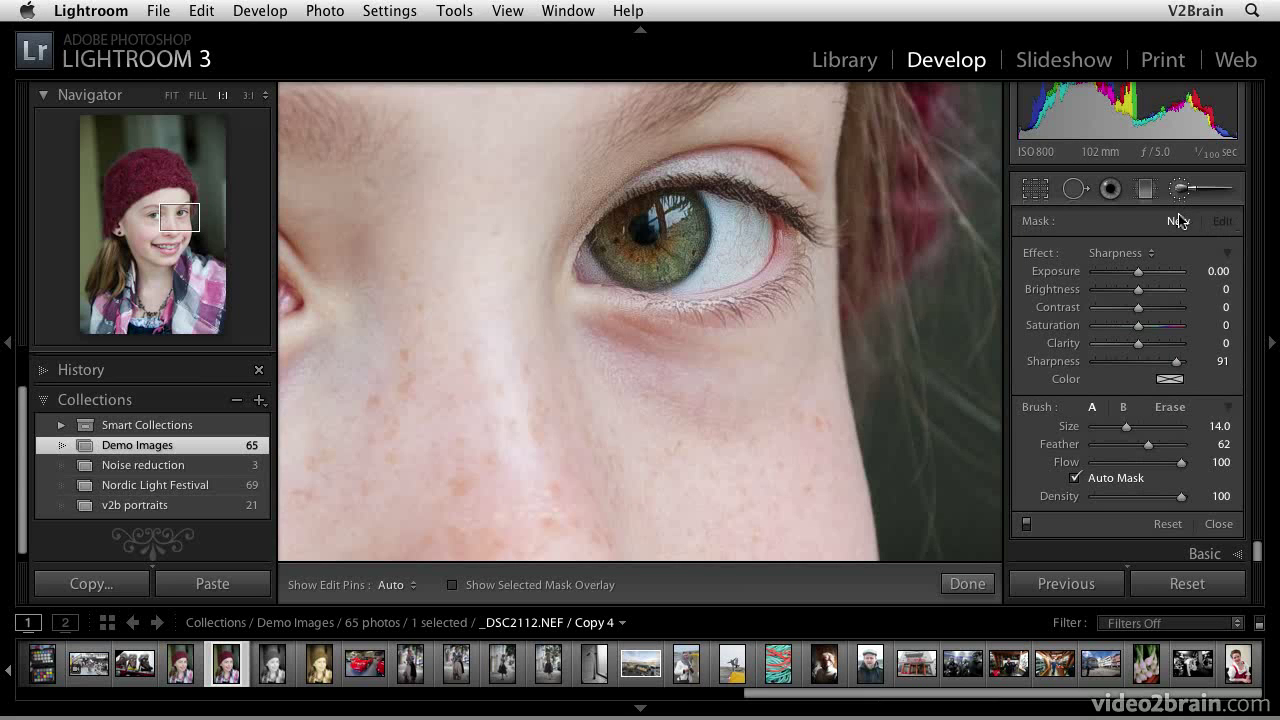
pyautogui.click(711, 231)
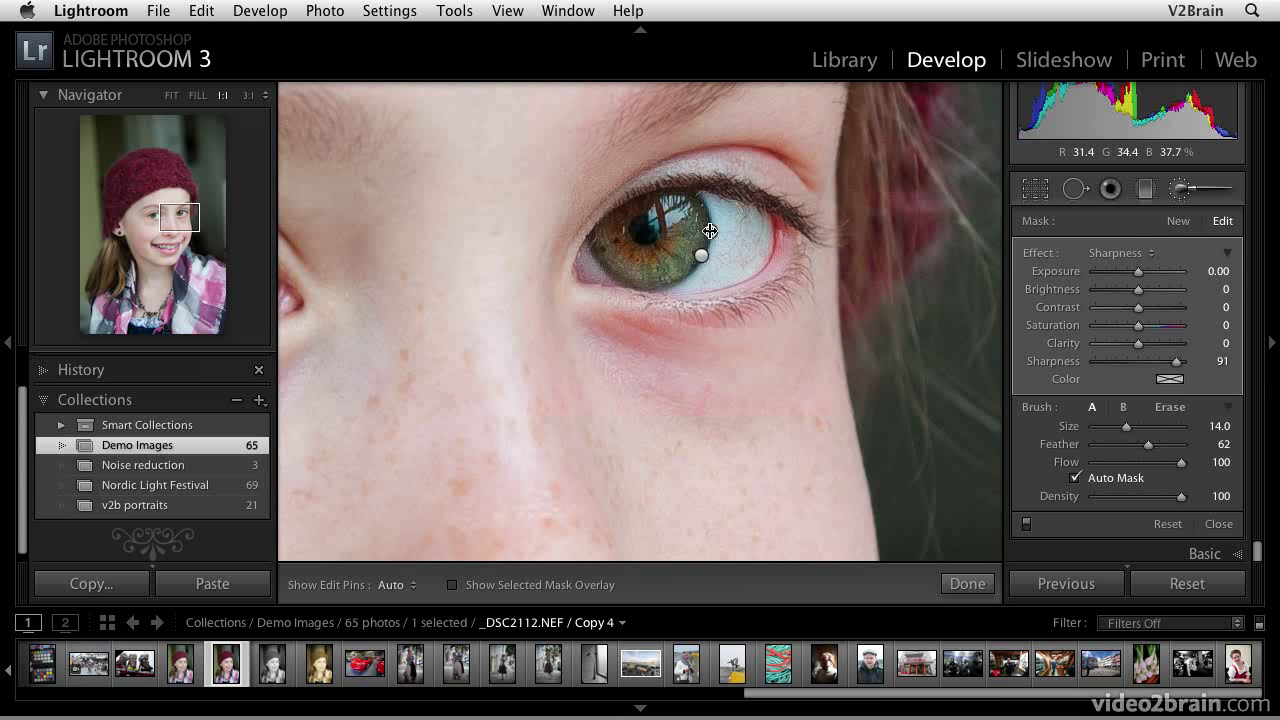
pyautogui.moveTo(653, 258)
pyautogui.mouseDown()
pyautogui.moveTo(646, 235)
pyautogui.moveTo(664, 237)
pyautogui.mouseUp()
pyautogui.press('h')
pyautogui.moveTo(740, 179)
pyautogui.mouseDown()
pyautogui.moveTo(633, 240)
pyautogui.moveTo(770, 207)
pyautogui.moveTo(706, 267)
pyautogui.moveTo(628, 241)
pyautogui.moveTo(794, 186)
pyautogui.moveTo(762, 259)
pyautogui.moveTo(616, 212)
pyautogui.mouseUp()
pyautogui.press('h')
pyautogui.press('Escape')
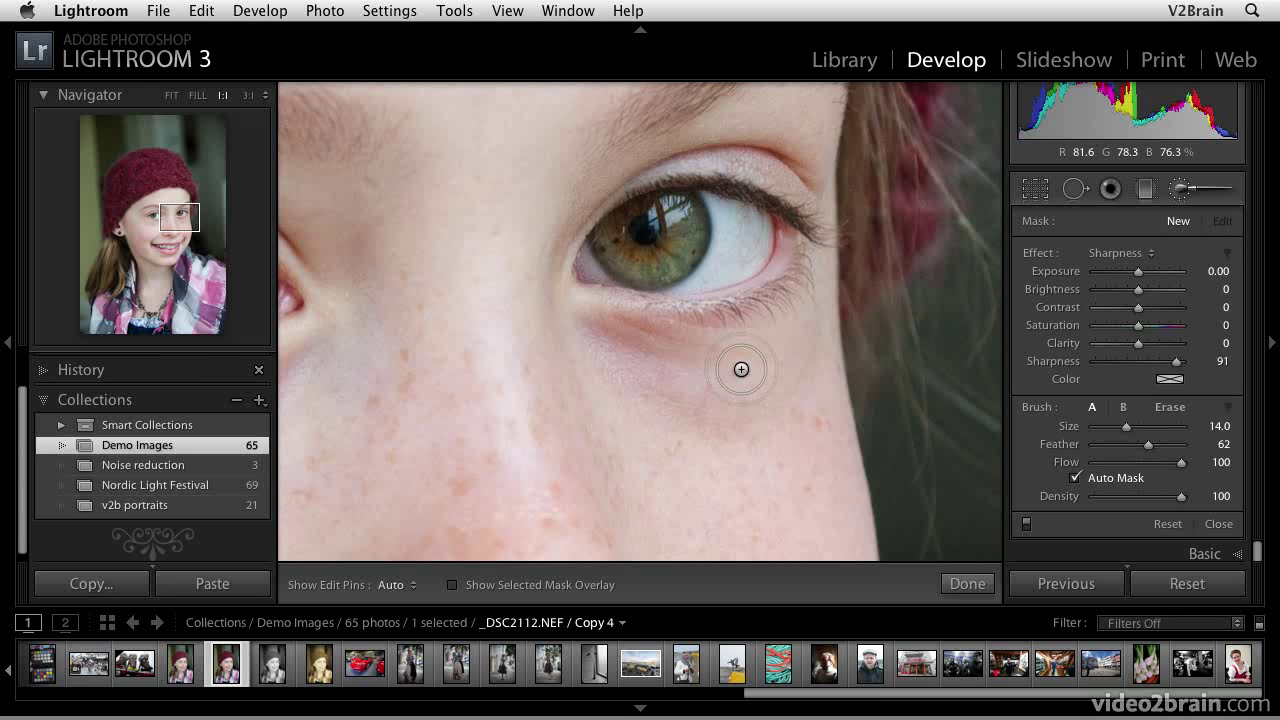